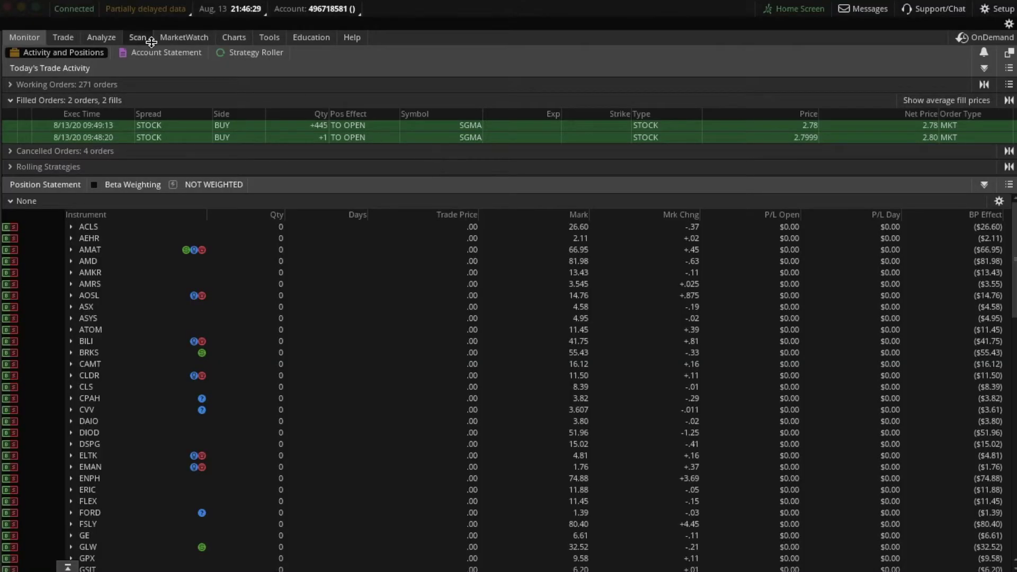
- Chart Twitter by searching 'TWIT' in the chart symbol box and picking TWTR
{"action": "left_click", "coordinate": [227, 38]}
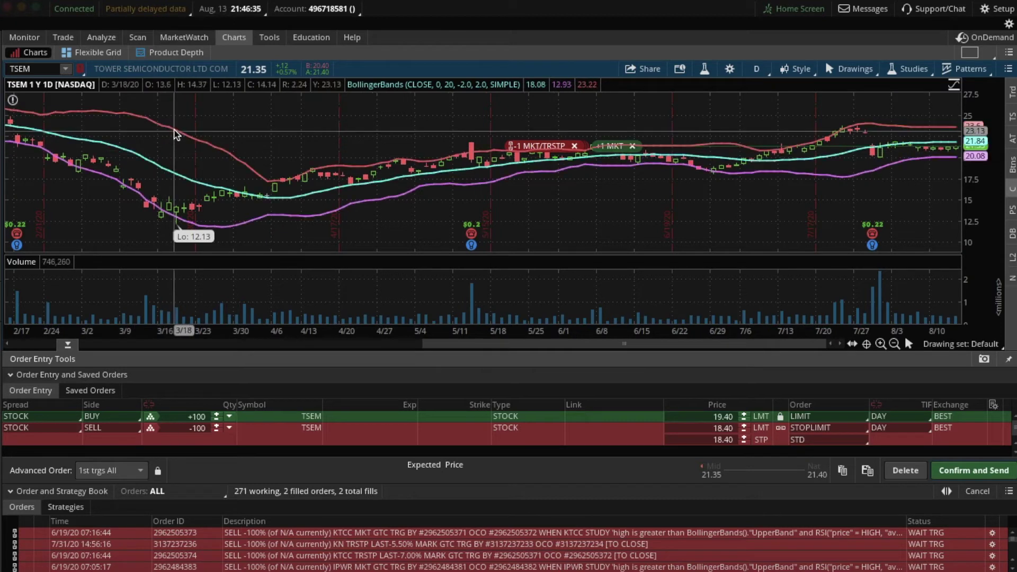
{"action": "left_click", "coordinate": [48, 71]}
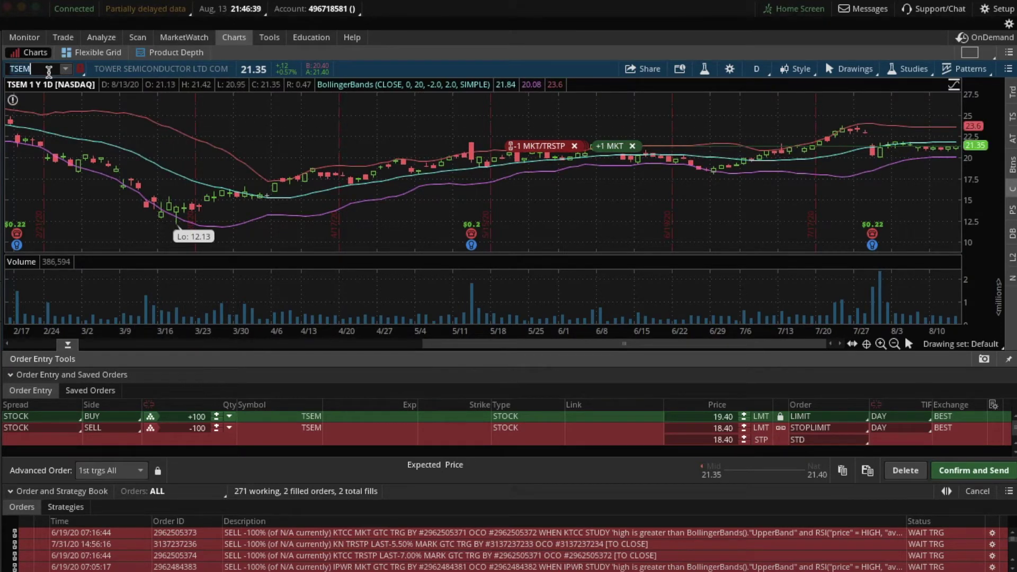
{"action": "key", "text": "BackSpace"}
{"action": "key", "text": "BackSpace"}
{"action": "key", "text": "BackSpace"}
{"action": "key", "text": "BackSpace"}
{"action": "type", "text": "TWIT"}
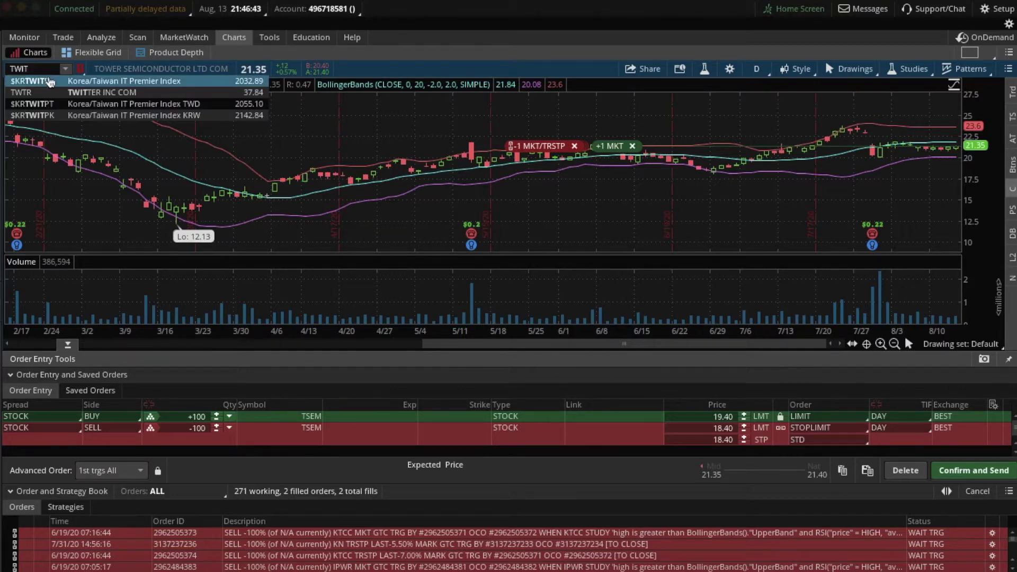
{"action": "left_click", "coordinate": [47, 95]}
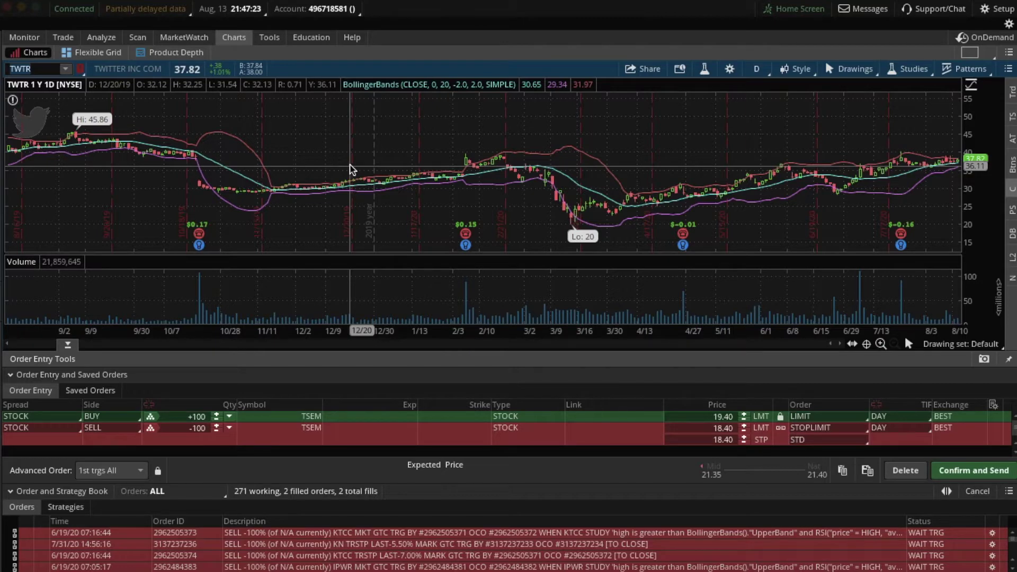
- Create a TWTR buy custom order with OCO bracket from the chart and open the buy order's rules
{"action": "right_click", "coordinate": [350, 169]}
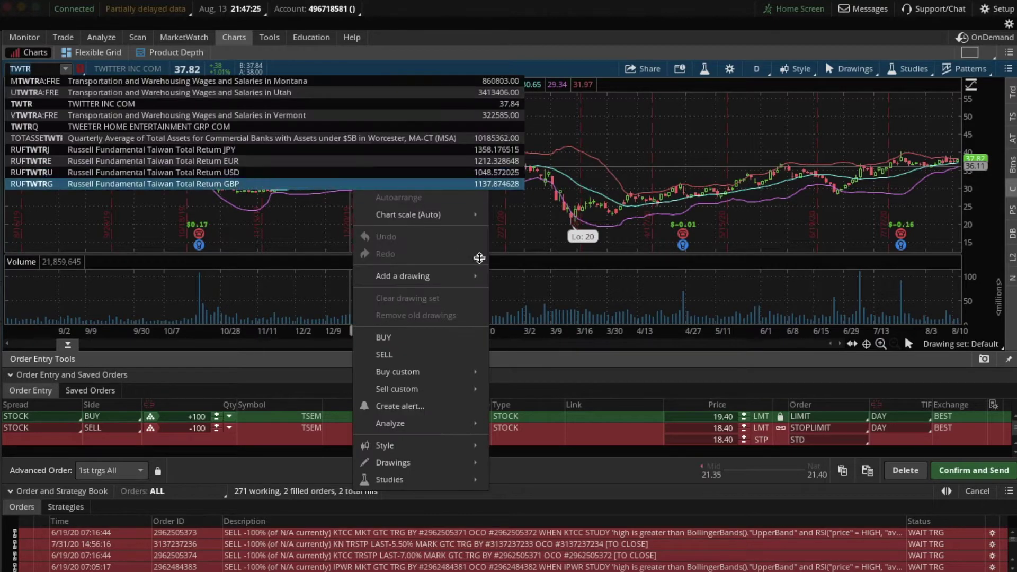
{"action": "mouse_move", "coordinate": [440, 373]}
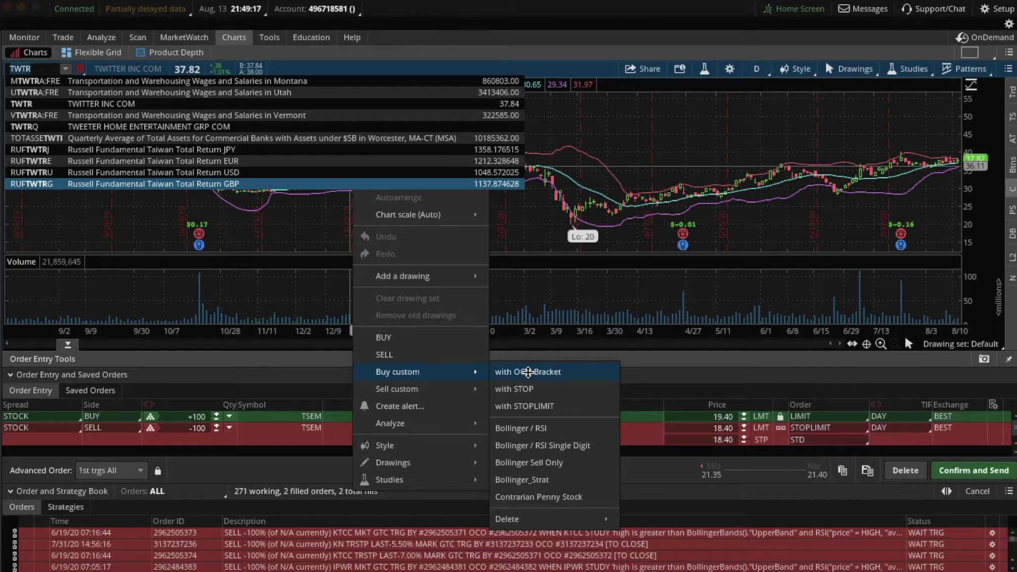
{"action": "left_click", "coordinate": [529, 372]}
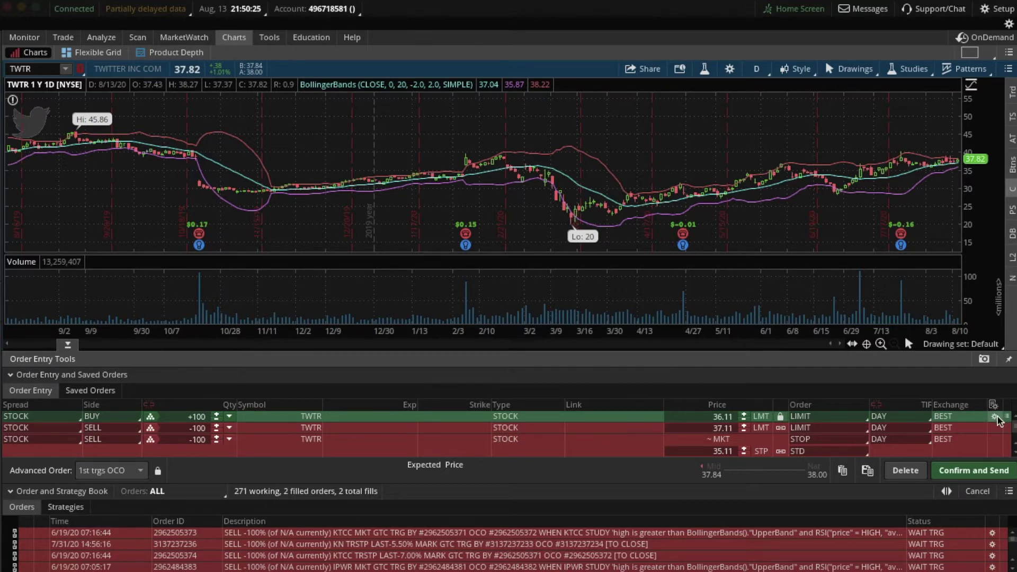
{"action": "left_click", "coordinate": [995, 417]}
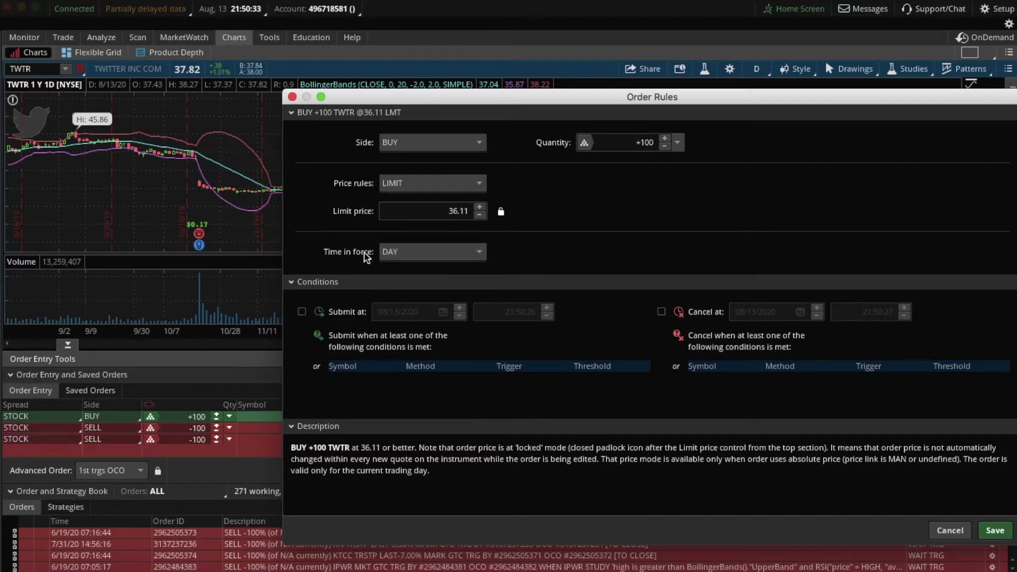
- Make the buy order GTC and add a STUDY submit condition, editing its default moving-average rule
{"action": "left_click", "coordinate": [478, 252]}
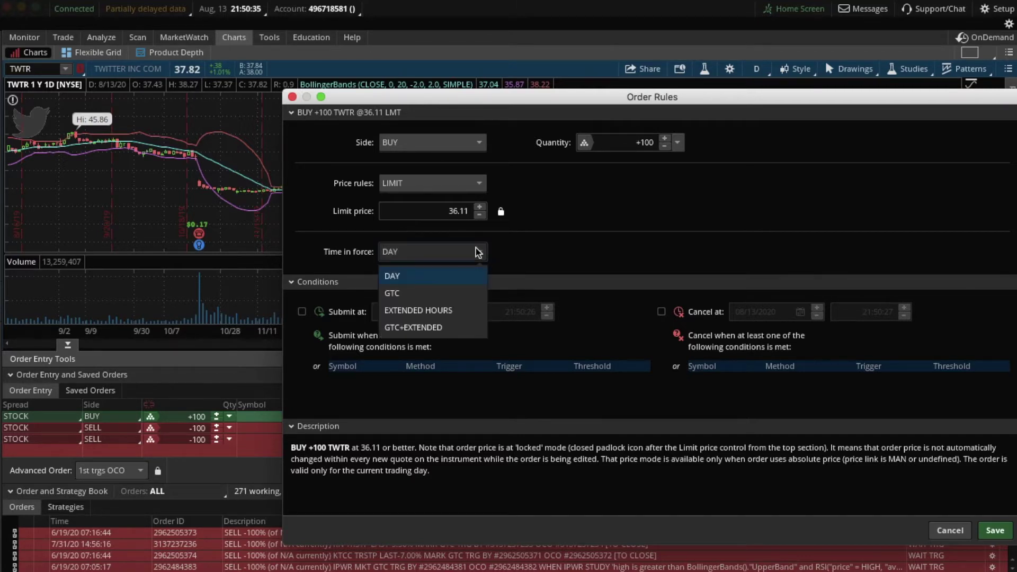
{"action": "left_click", "coordinate": [459, 297]}
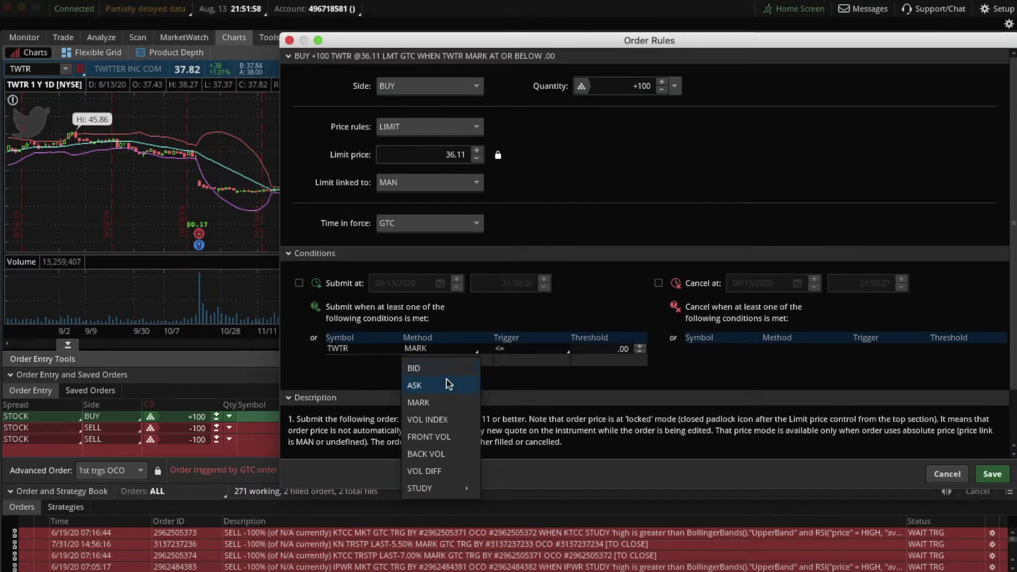
{"action": "mouse_move", "coordinate": [453, 495]}
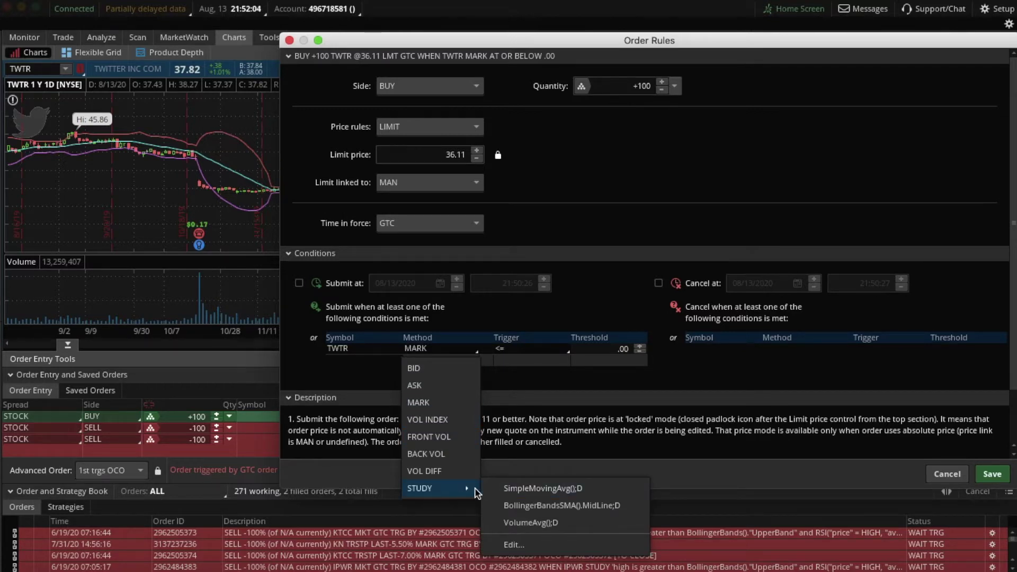
{"action": "left_click", "coordinate": [511, 545]}
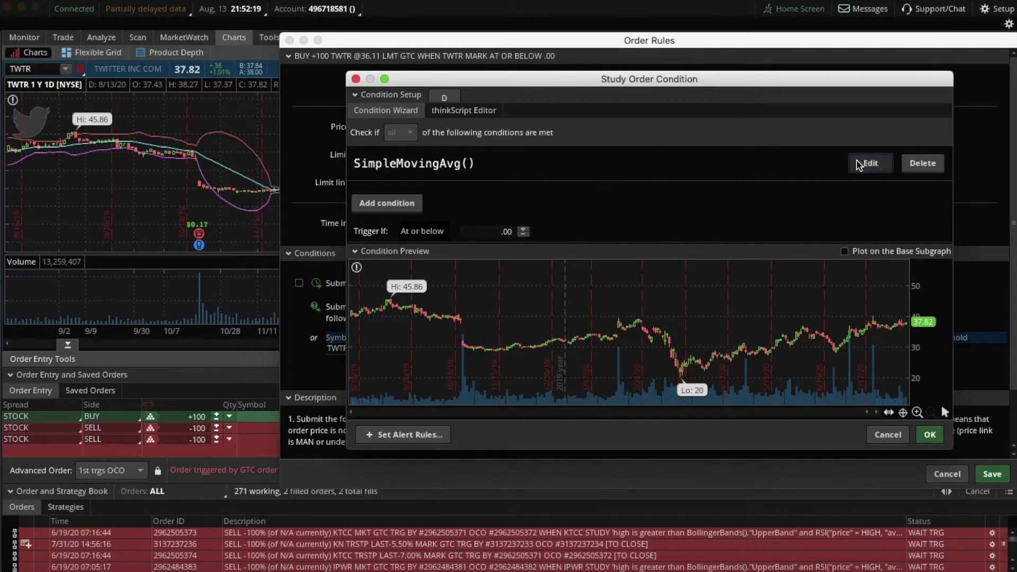
{"action": "left_click", "coordinate": [865, 163]}
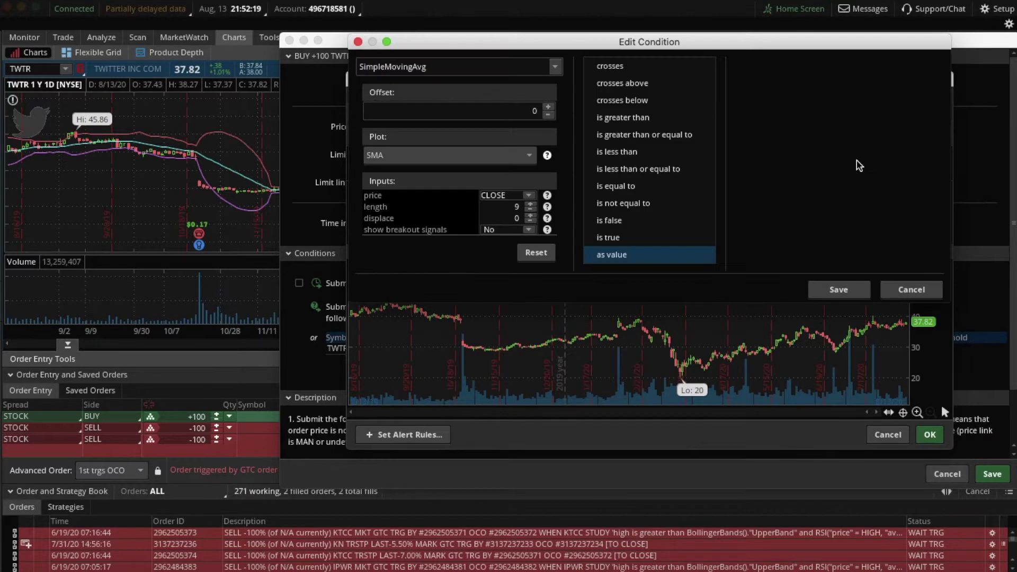
- Set the condition to test whether the ask price is less than something
{"action": "left_click", "coordinate": [555, 67]}
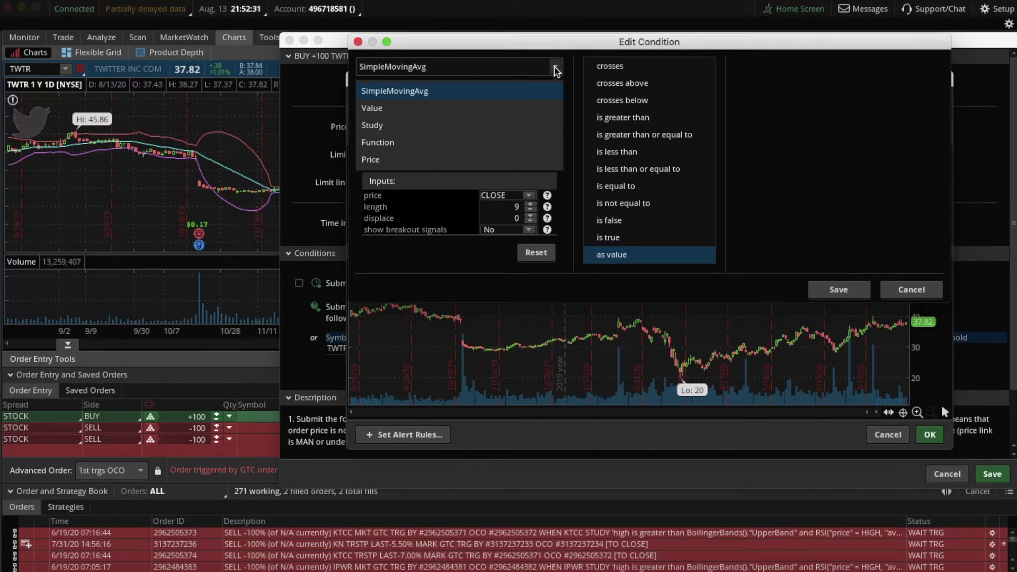
{"action": "left_click", "coordinate": [458, 164]}
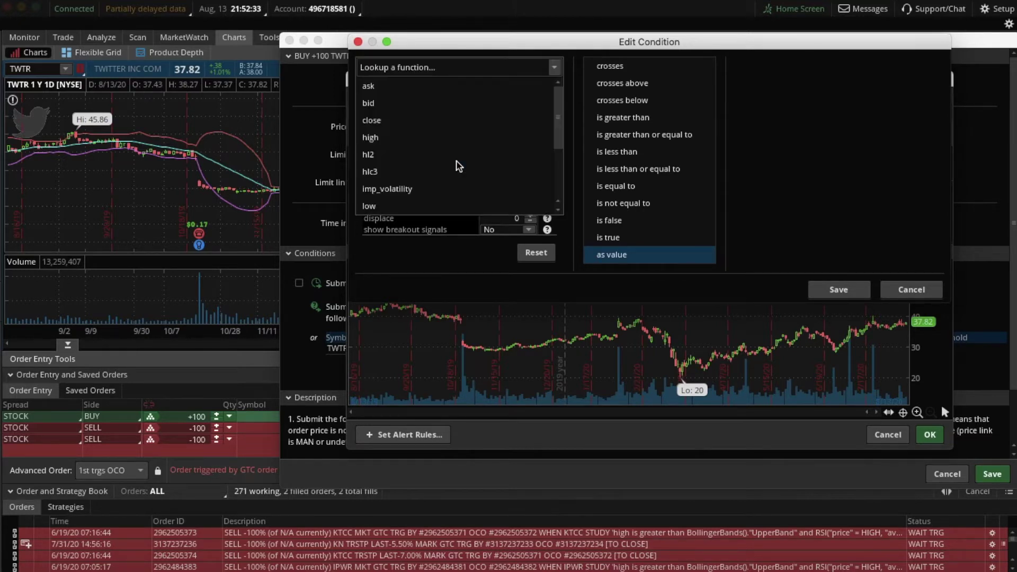
{"action": "left_click", "coordinate": [374, 90]}
{"action": "left_click", "coordinate": [375, 90]}
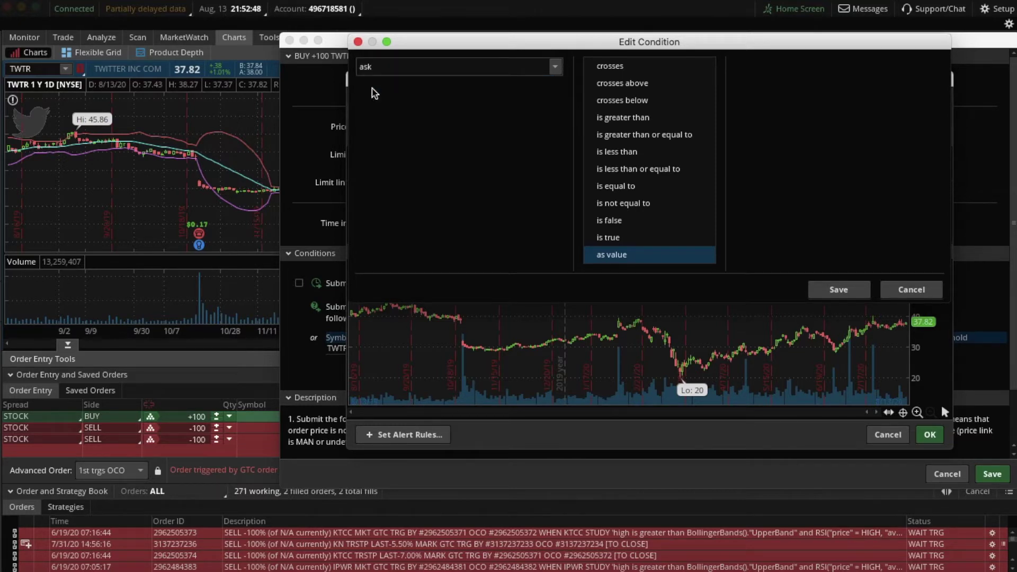
{"action": "left_click", "coordinate": [635, 154]}
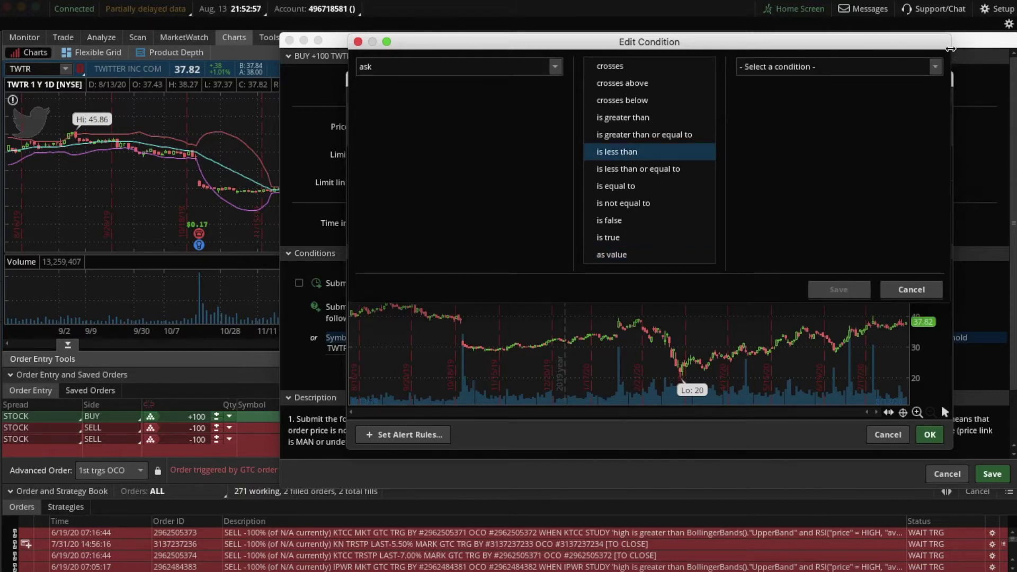
- Compare the ask against the BollingerBands LowerBand plot and save the condition
{"action": "left_click", "coordinate": [936, 68]}
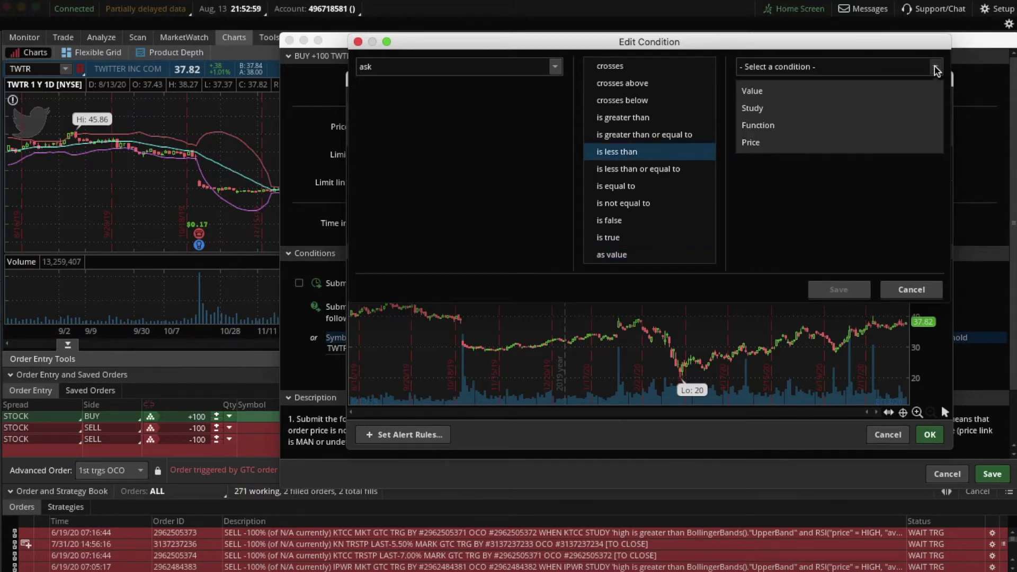
{"action": "left_click", "coordinate": [897, 109]}
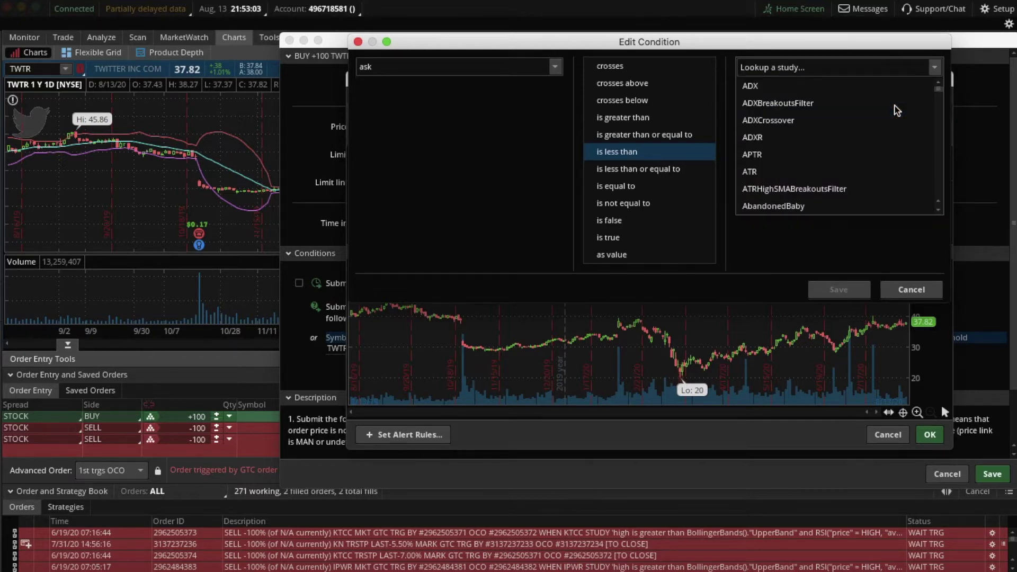
{"action": "scroll", "coordinate": [896, 110], "scroll_direction": "down", "scroll_amount": 10}
{"action": "scroll", "coordinate": [897, 110], "scroll_direction": "up", "scroll_amount": 10}
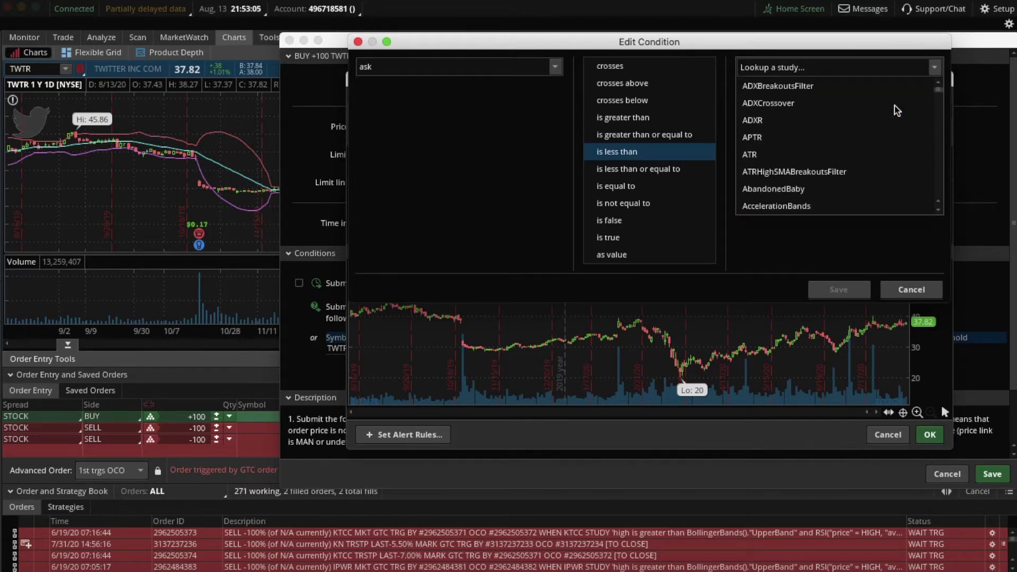
{"action": "scroll", "coordinate": [896, 110], "scroll_direction": "down", "scroll_amount": 10}
{"action": "scroll", "coordinate": [849, 129], "scroll_direction": "up", "scroll_amount": 2}
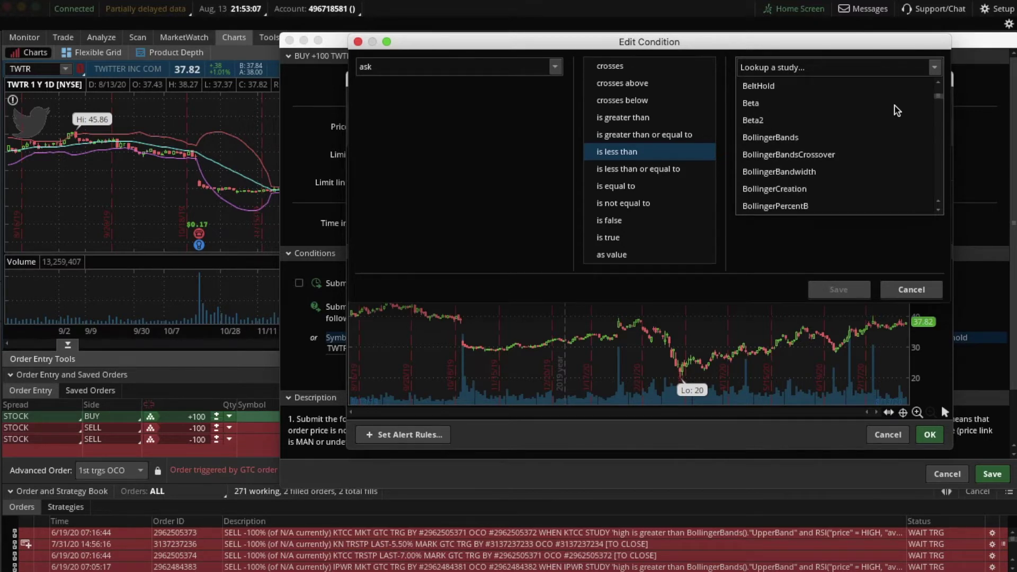
{"action": "left_click", "coordinate": [795, 139]}
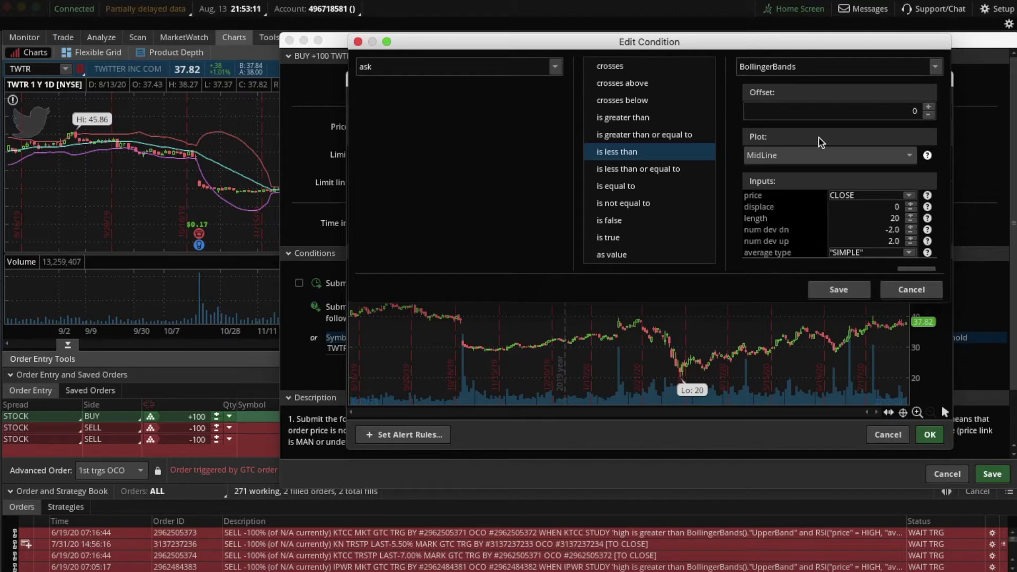
{"action": "left_click", "coordinate": [909, 158]}
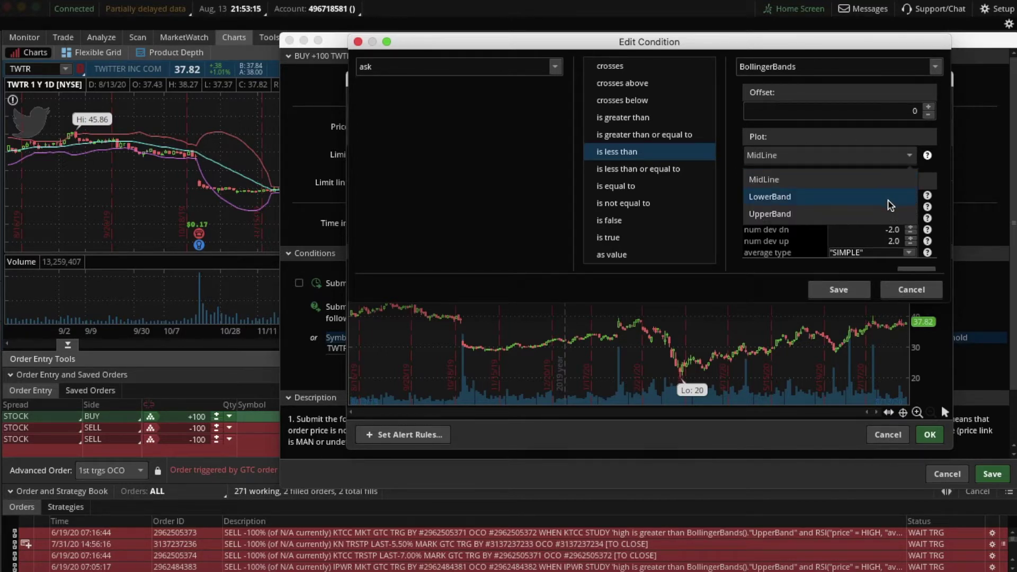
{"action": "left_click", "coordinate": [890, 204]}
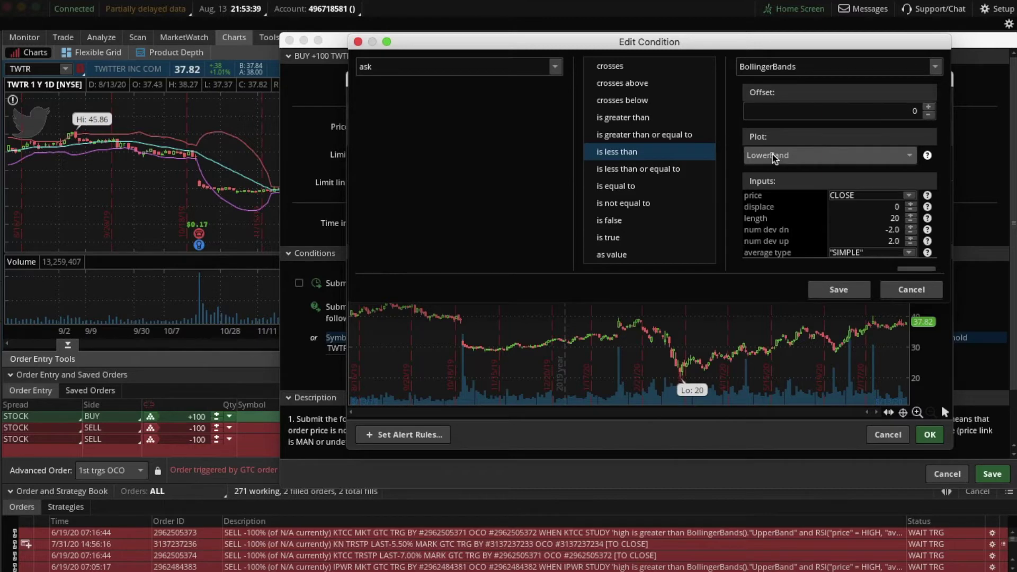
{"action": "left_click", "coordinate": [849, 293]}
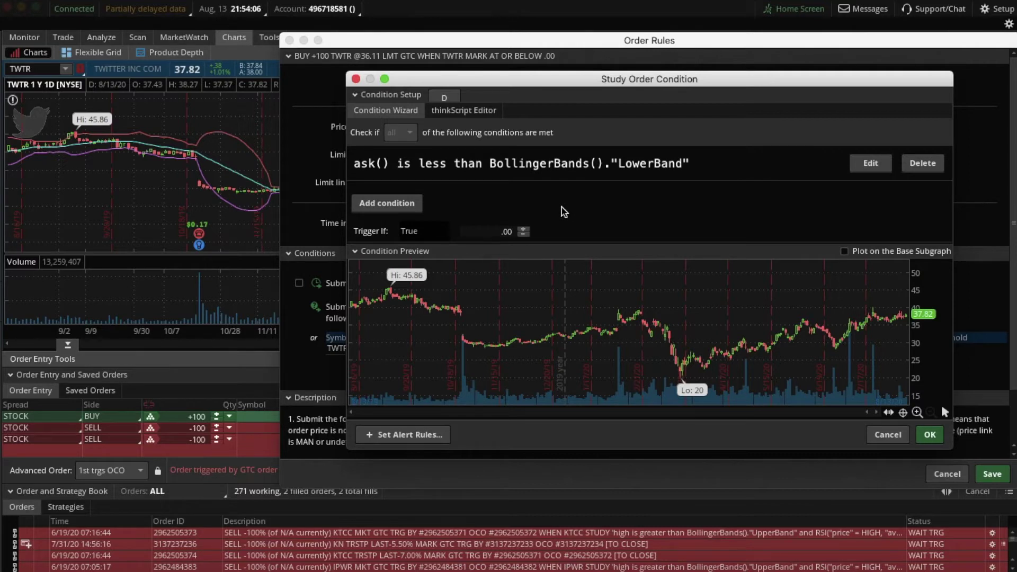
- Add a second condition based on the RSI study
{"action": "left_click", "coordinate": [410, 206]}
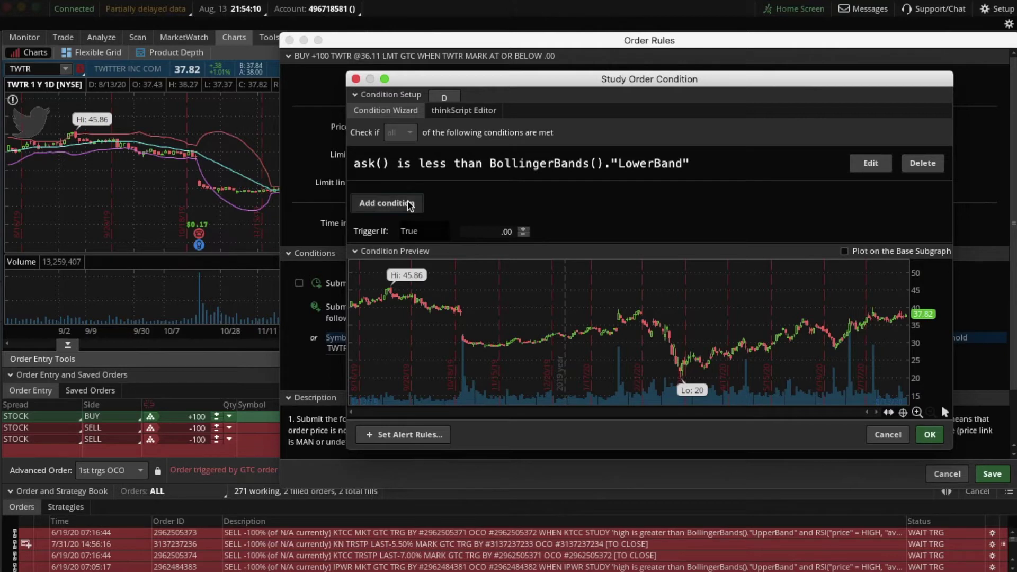
{"action": "left_click", "coordinate": [556, 67]}
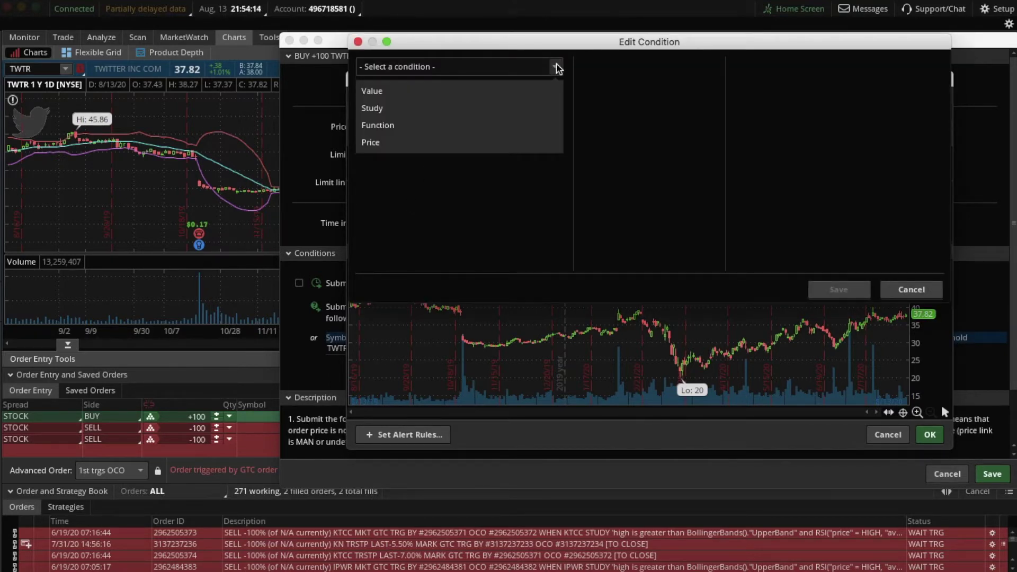
{"action": "left_click", "coordinate": [530, 109]}
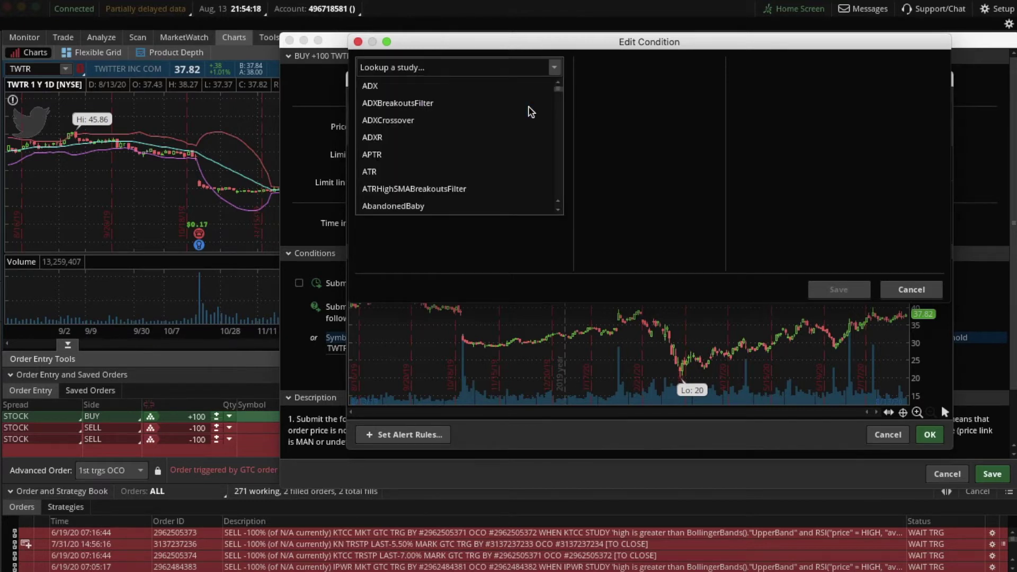
{"action": "type", "text": "rsi"}
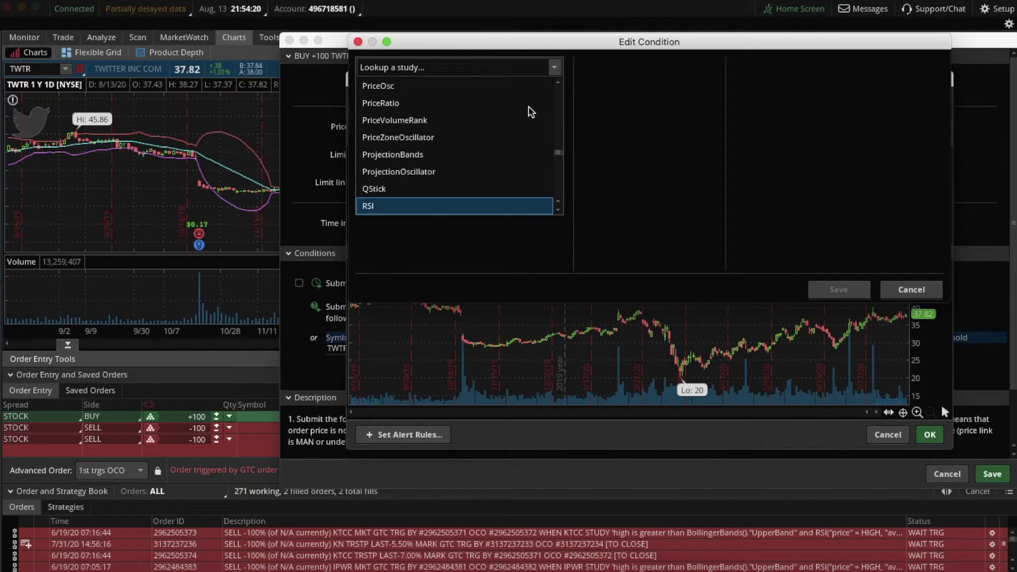
{"action": "left_click", "coordinate": [445, 207]}
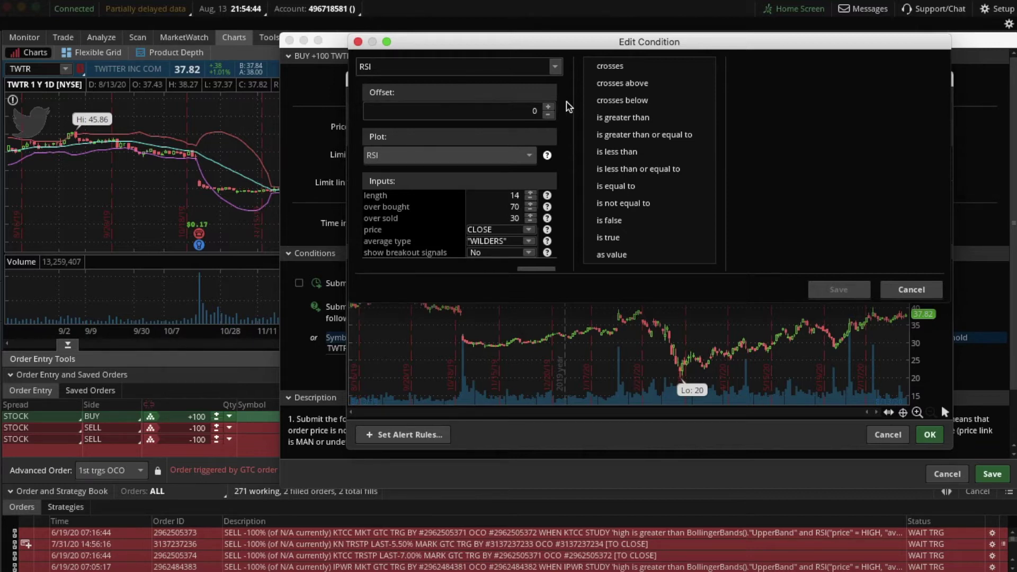
- Require RSI less than 30, then apply the combined condition and save the buy order's rules
{"action": "left_click", "coordinate": [629, 153]}
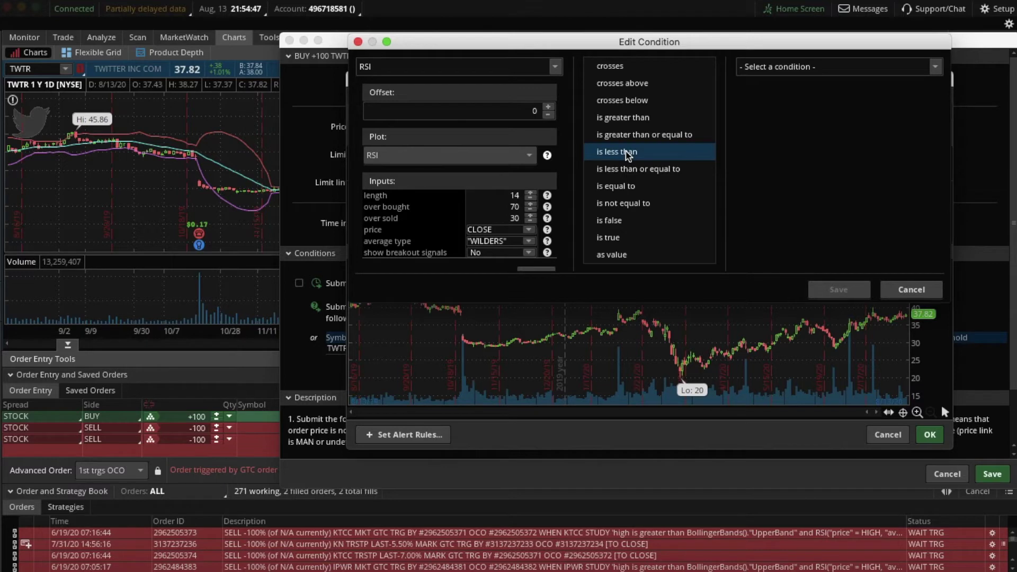
{"action": "left_click", "coordinate": [935, 67]}
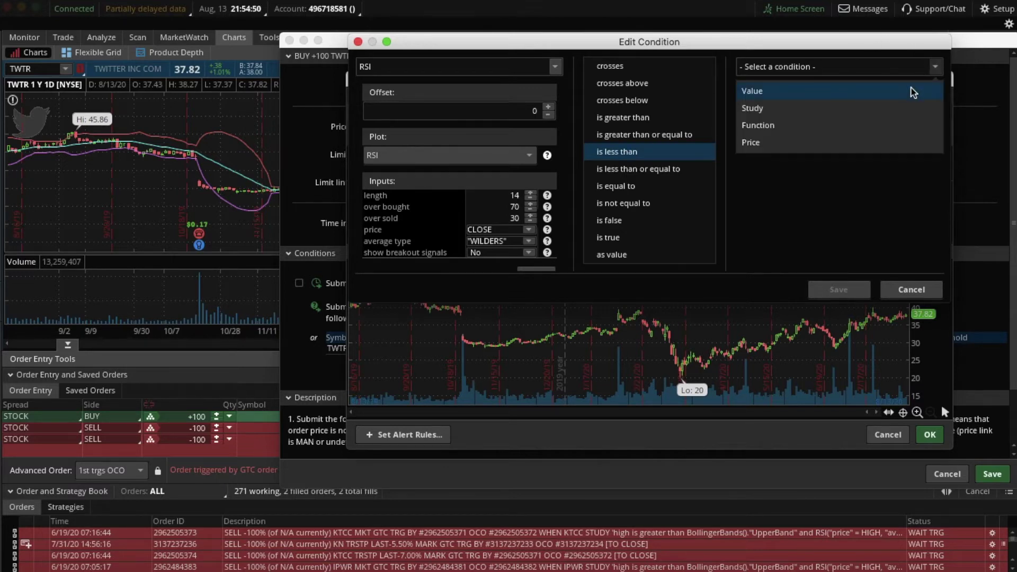
{"action": "left_click", "coordinate": [915, 90]}
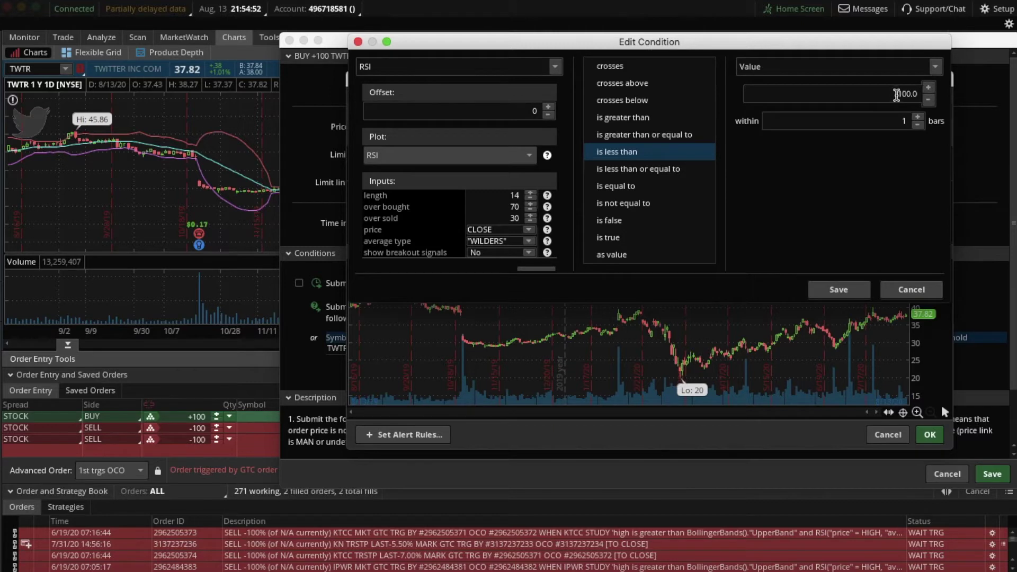
{"action": "left_click", "coordinate": [897, 94]}
{"action": "type", "text": "30"}
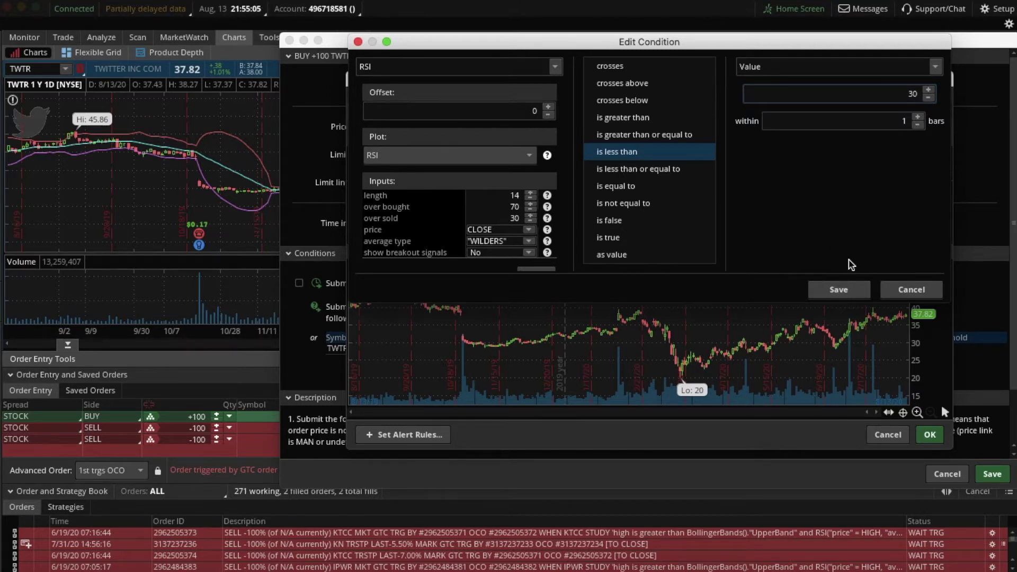
{"action": "left_click", "coordinate": [839, 290]}
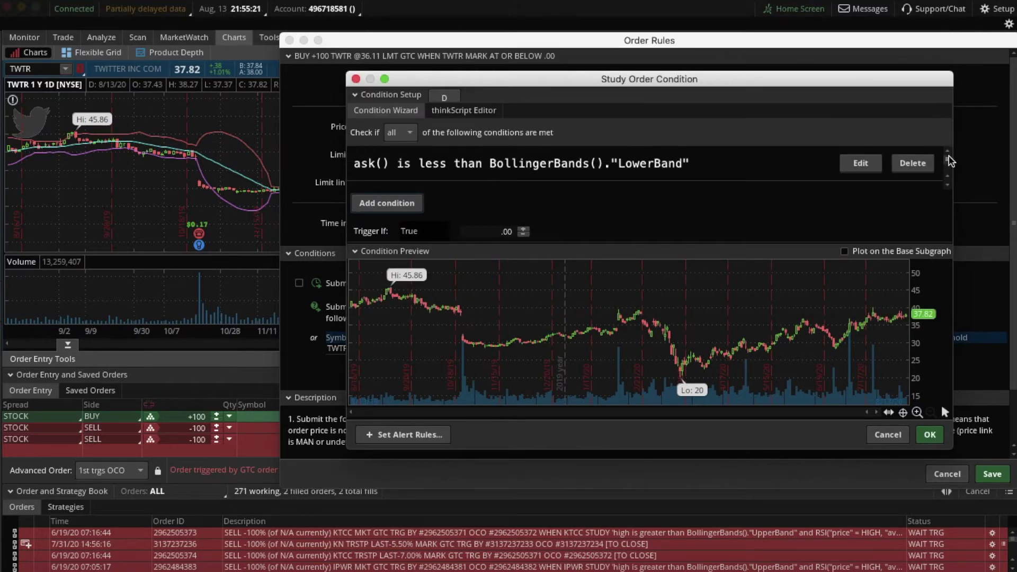
{"action": "scroll", "coordinate": [950, 161], "scroll_direction": "down", "scroll_amount": 1}
{"action": "left_click", "coordinate": [938, 439]}
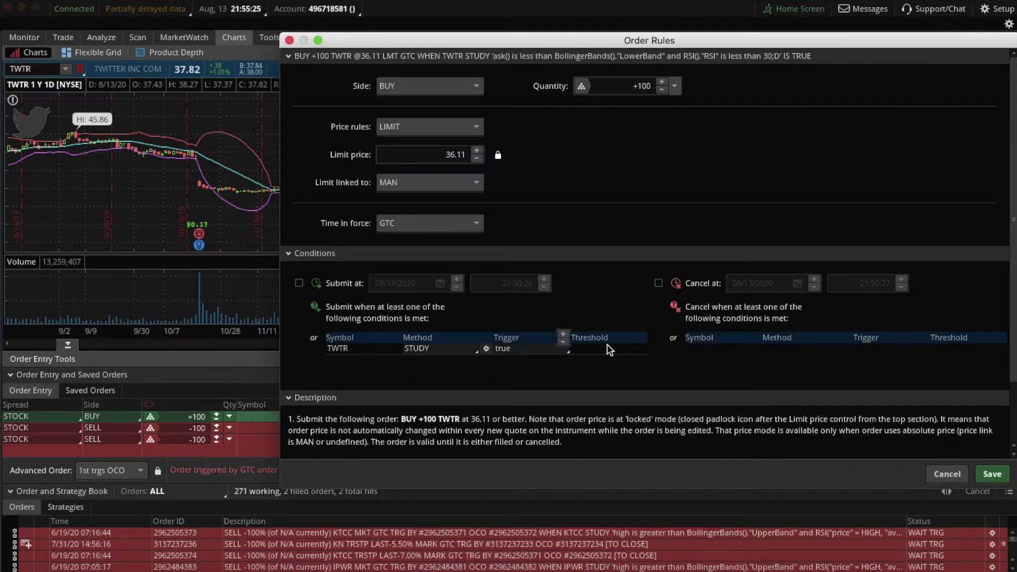
{"action": "left_click", "coordinate": [991, 475]}
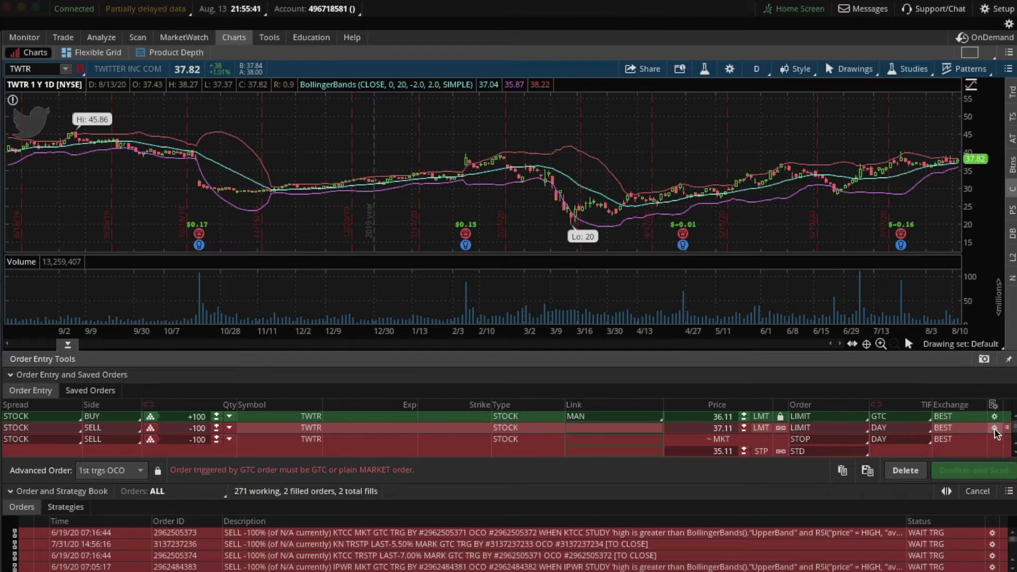
- Make the first sell order good till cancelled (GTC)
{"action": "left_click", "coordinate": [995, 428]}
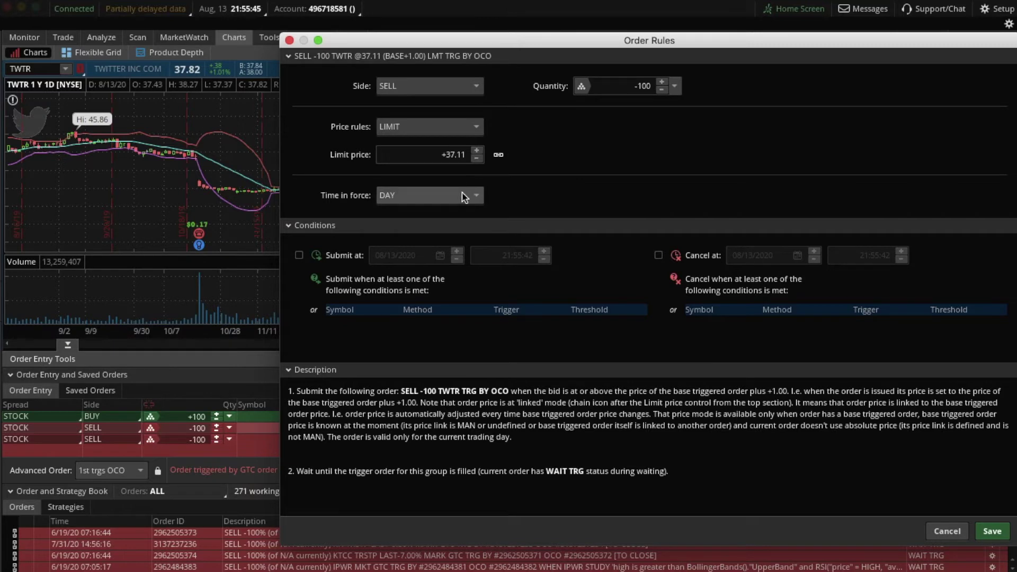
{"action": "left_click", "coordinate": [475, 197]}
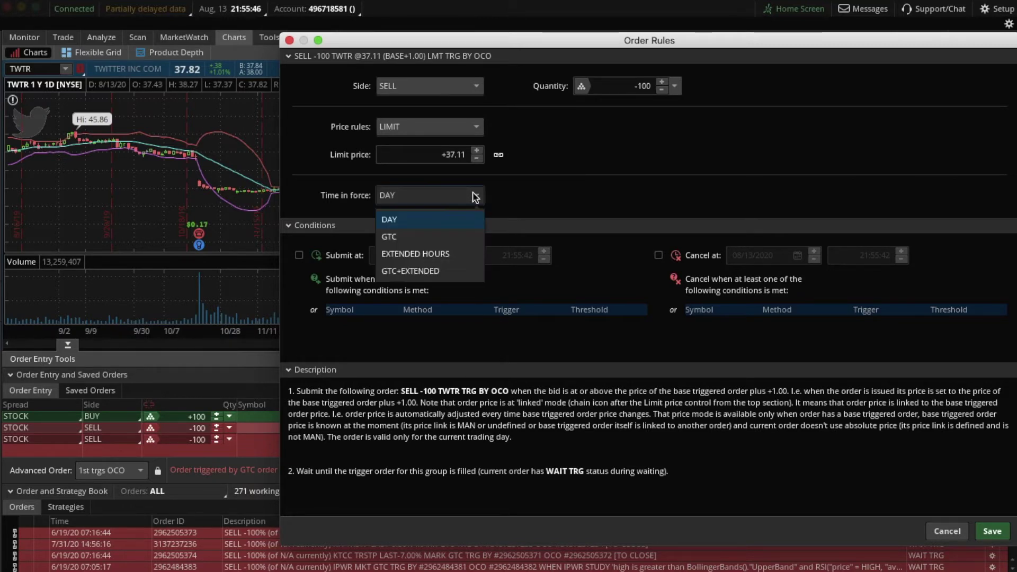
{"action": "left_click", "coordinate": [459, 241]}
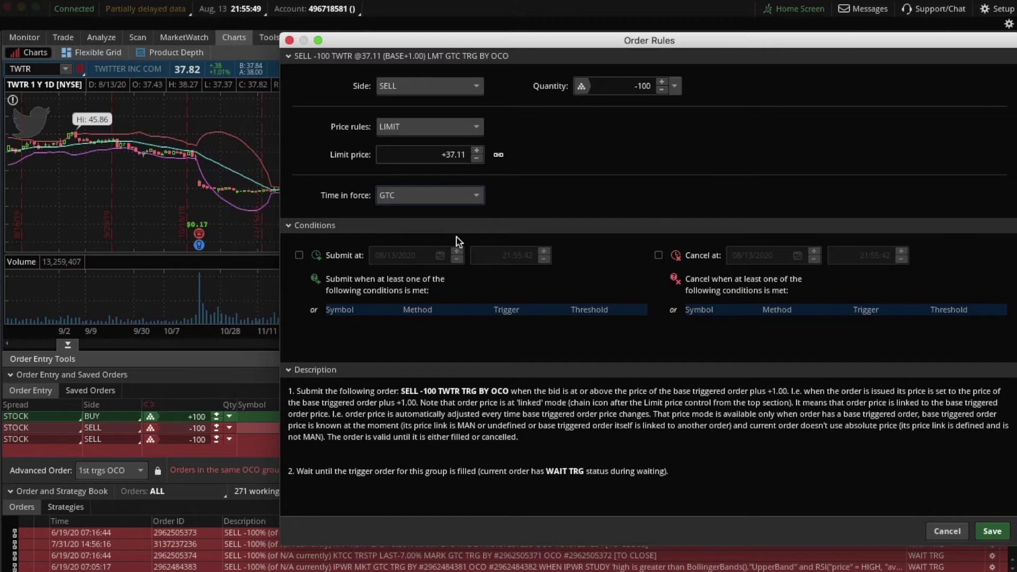
- Add a TWTR submit condition to the sell order using the STUDY method editor
{"action": "left_click", "coordinate": [370, 323]}
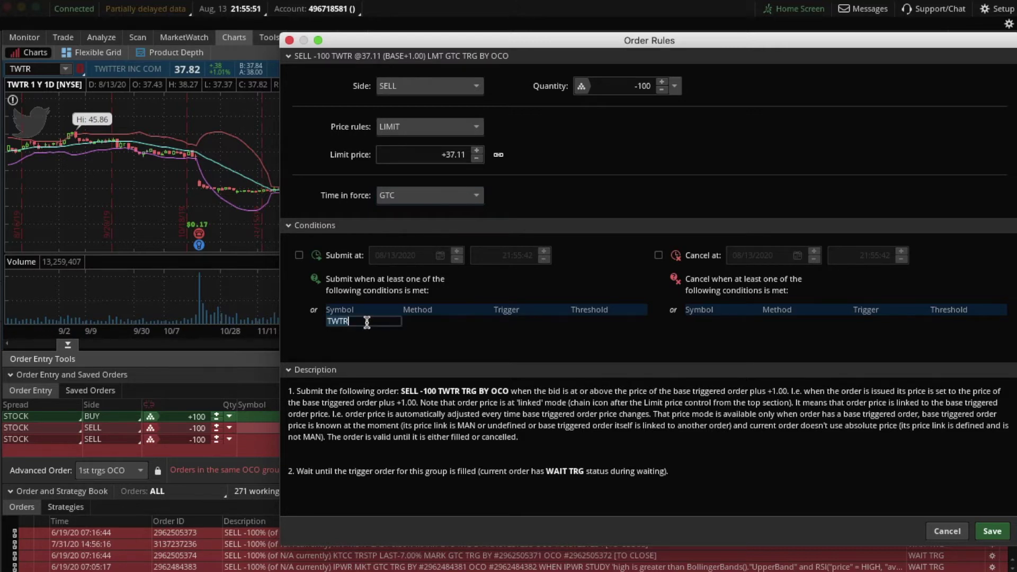
{"action": "left_click", "coordinate": [424, 321]}
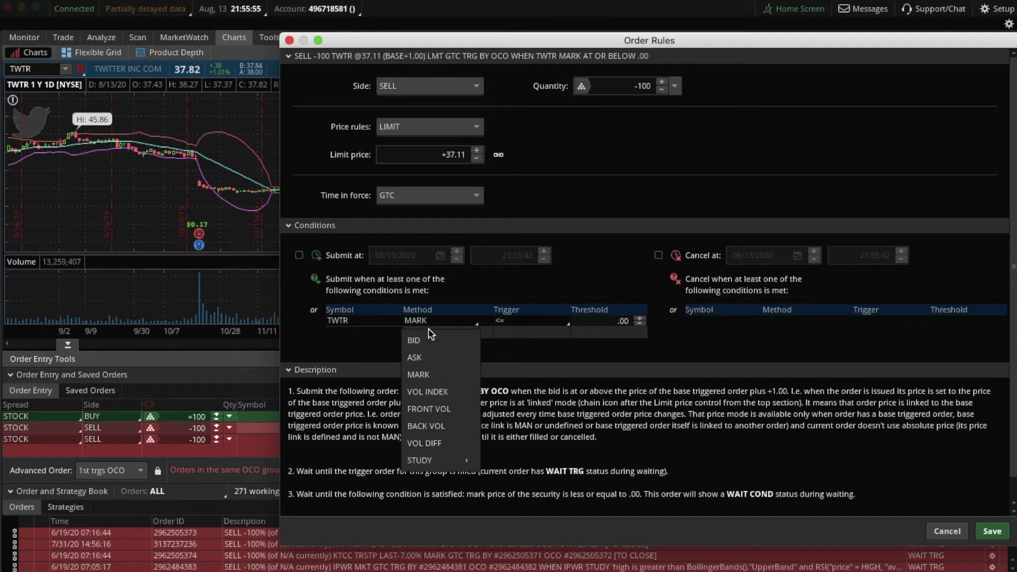
{"action": "mouse_move", "coordinate": [431, 460]}
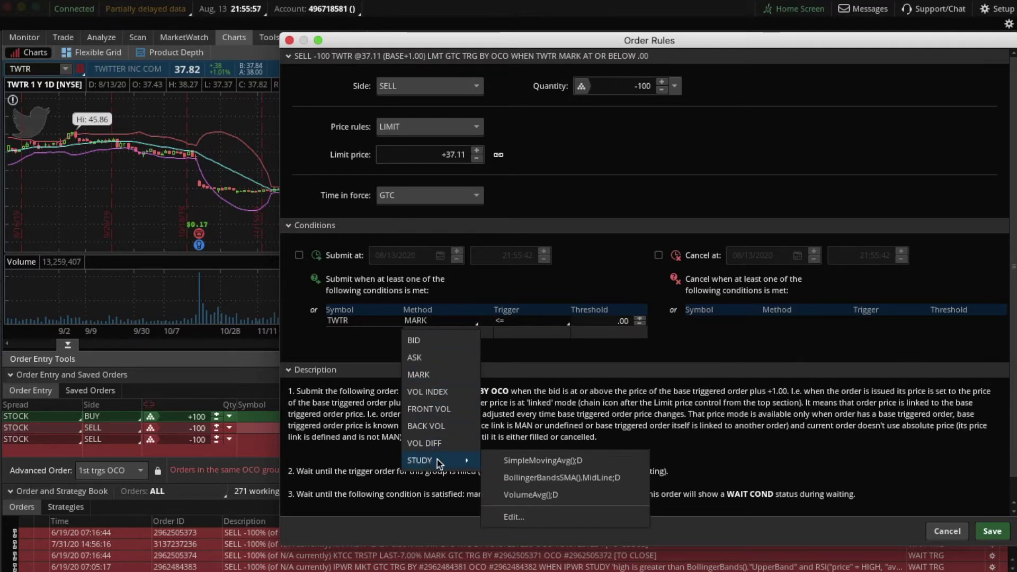
{"action": "left_click", "coordinate": [526, 514]}
{"action": "key", "text": "Escape"}
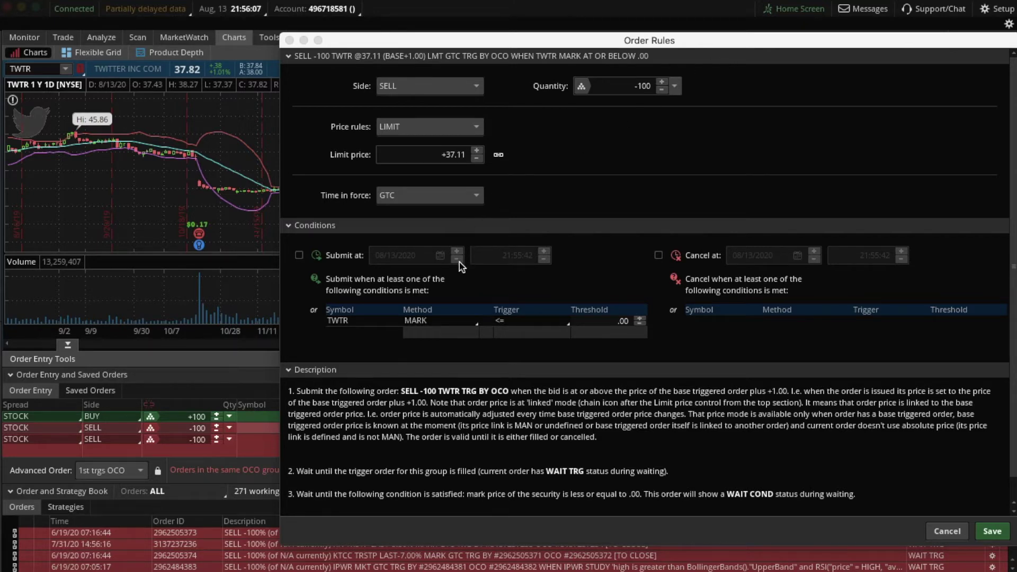
{"action": "left_click", "coordinate": [450, 323]}
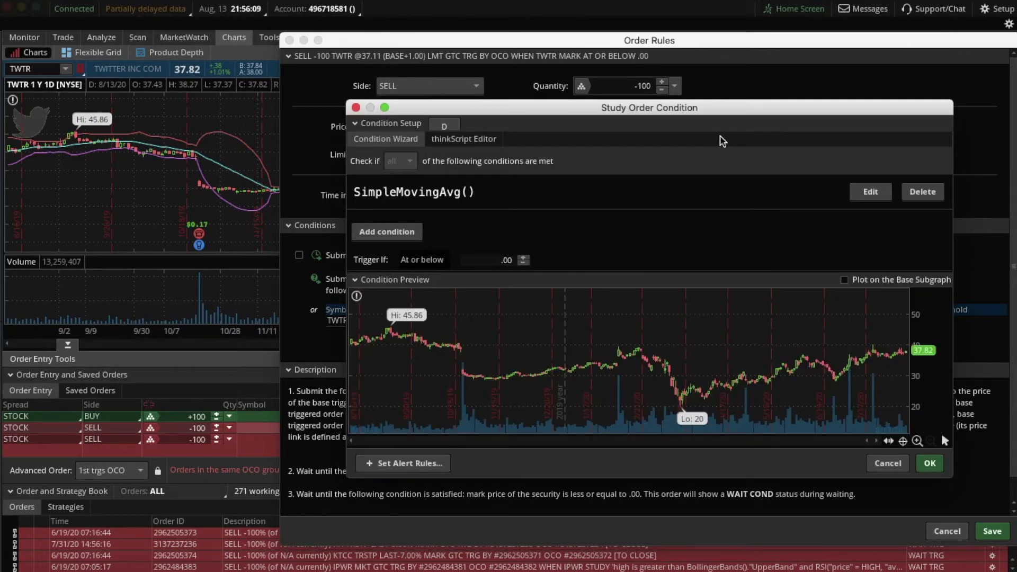
- Change the default condition to test whether the bid price is greater than something
{"action": "left_click", "coordinate": [864, 192]}
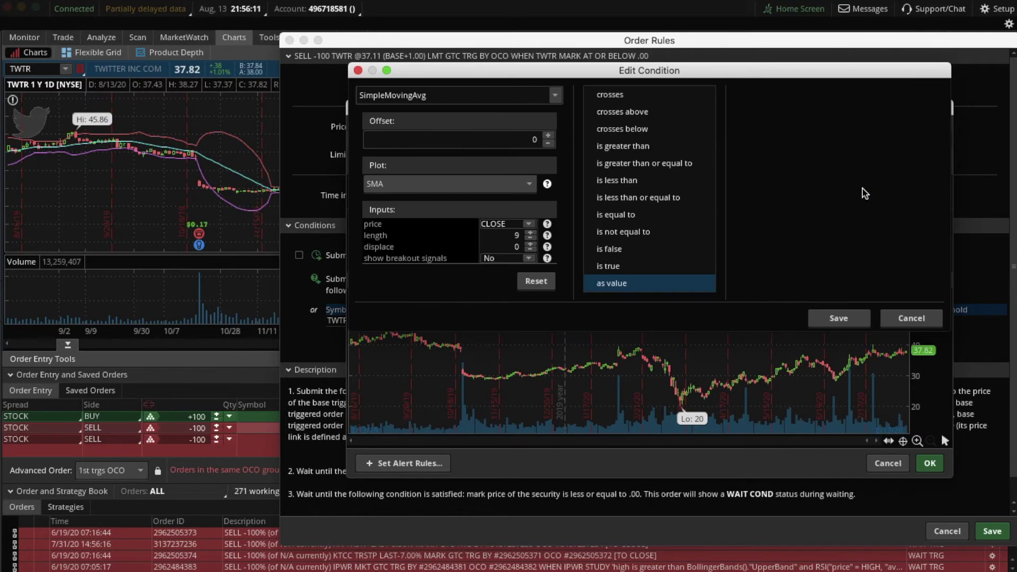
{"action": "left_click", "coordinate": [556, 96]}
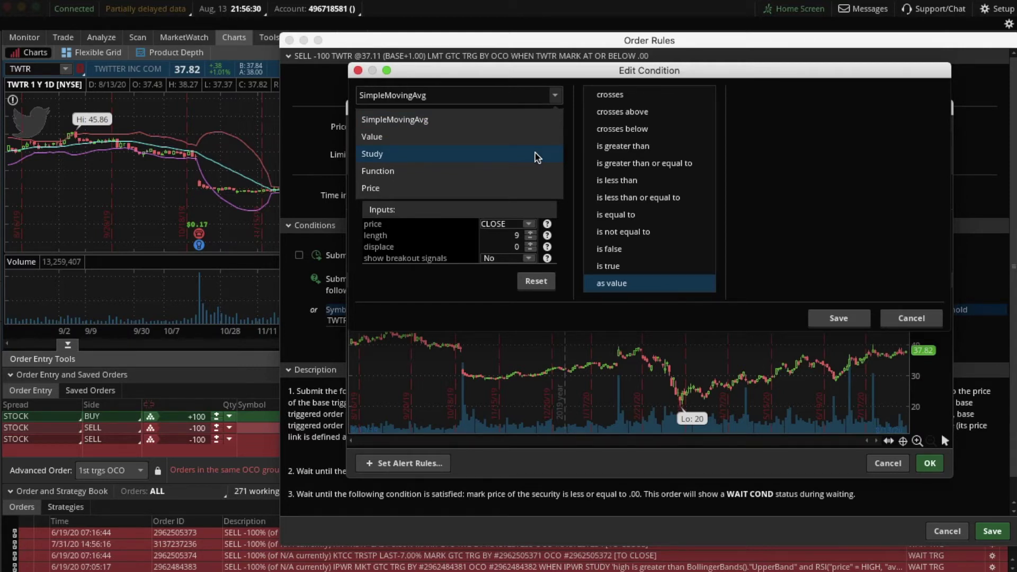
{"action": "left_click", "coordinate": [528, 188]}
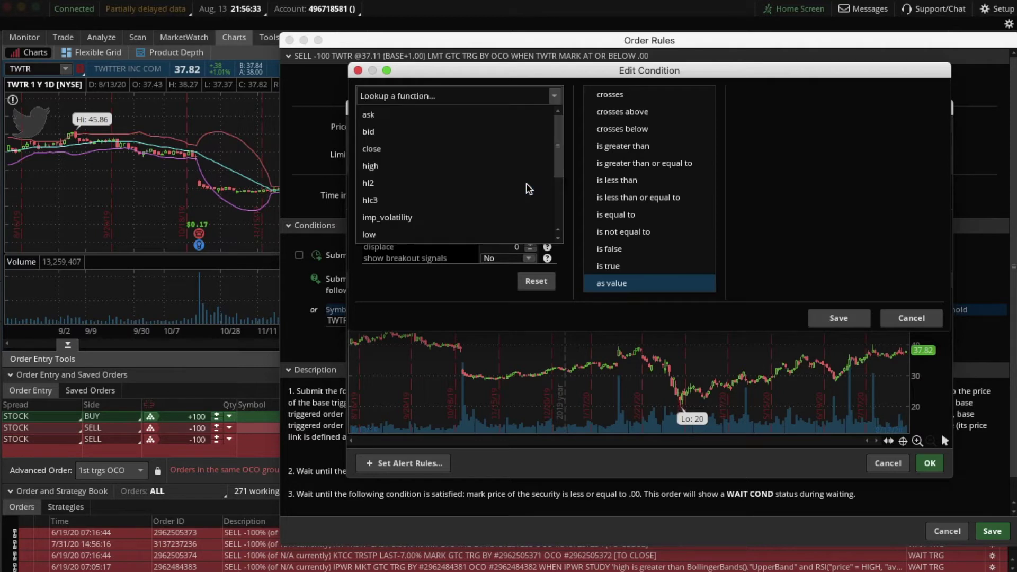
{"action": "left_click", "coordinate": [373, 132]}
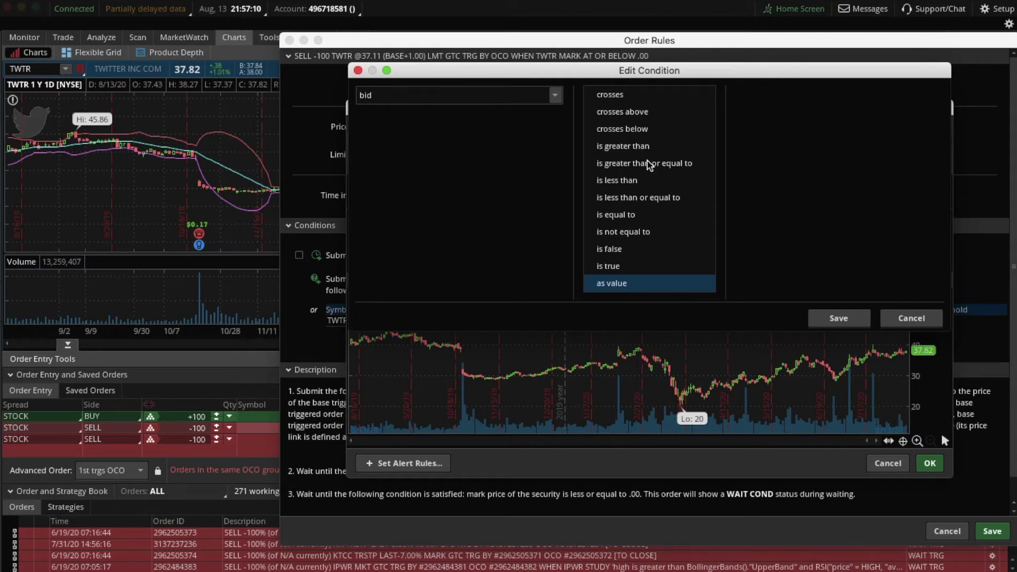
{"action": "left_click", "coordinate": [644, 151]}
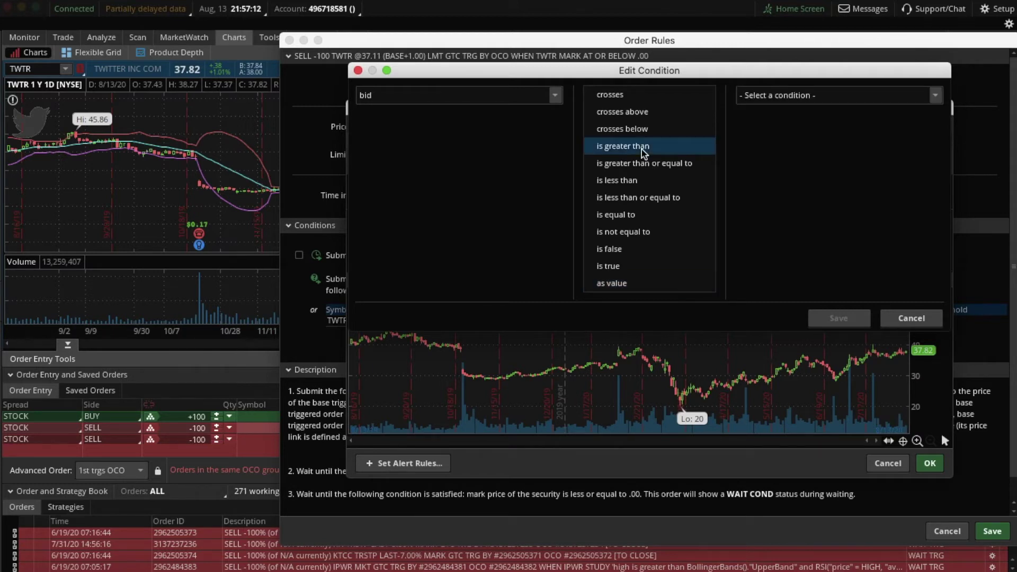
- Compare the bid against the BollingerBands UpperBand plot and save the condition
{"action": "left_click", "coordinate": [936, 94]}
{"action": "left_click", "coordinate": [910, 139]}
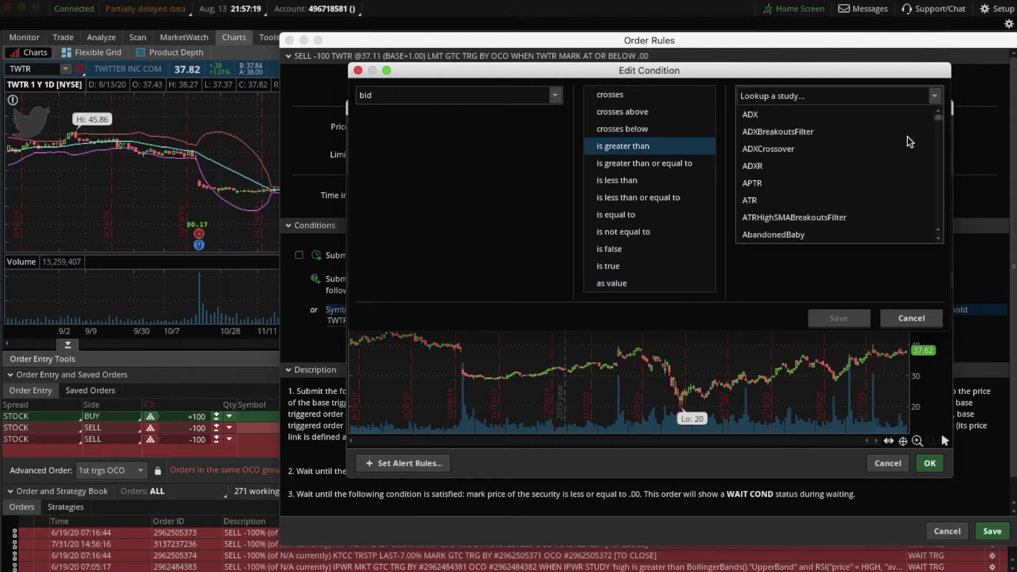
{"action": "type", "text": "bo"}
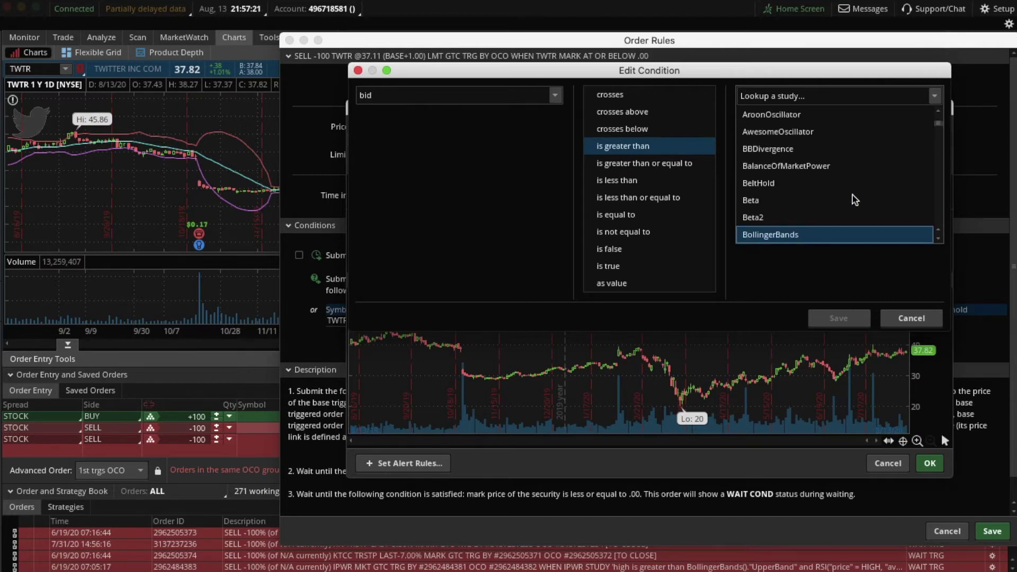
{"action": "left_click", "coordinate": [807, 237]}
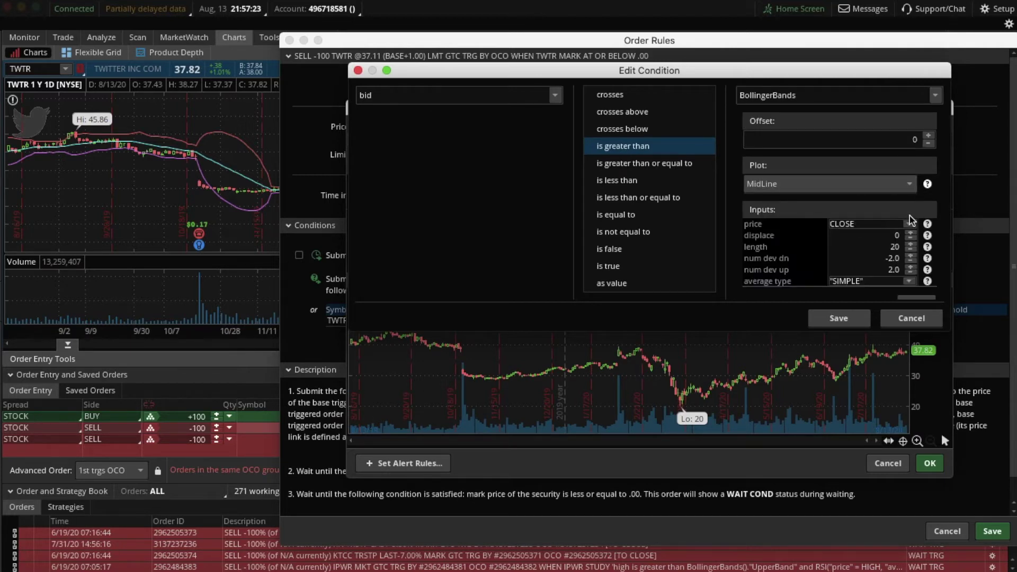
{"action": "left_click", "coordinate": [908, 185]}
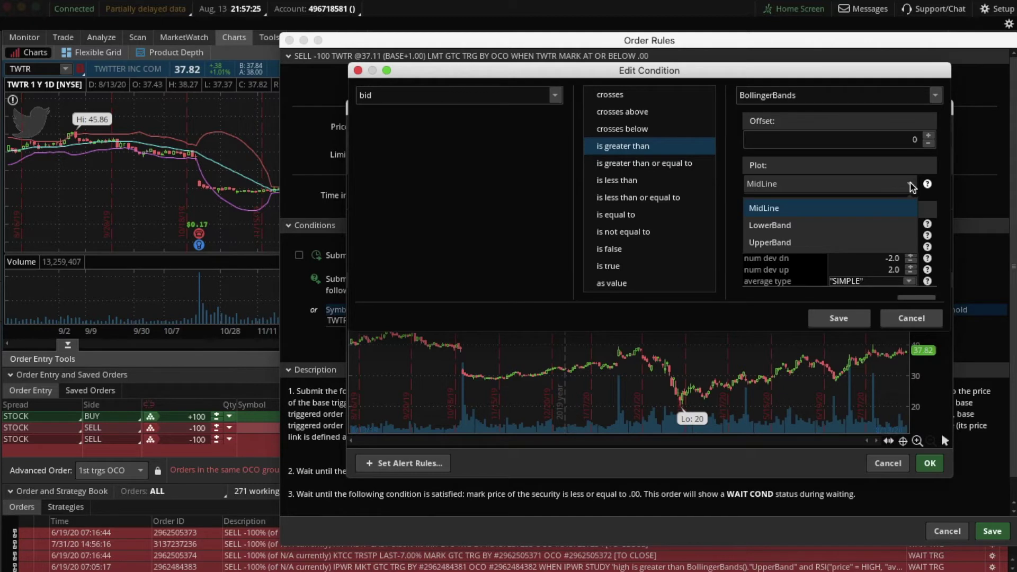
{"action": "left_click", "coordinate": [848, 243]}
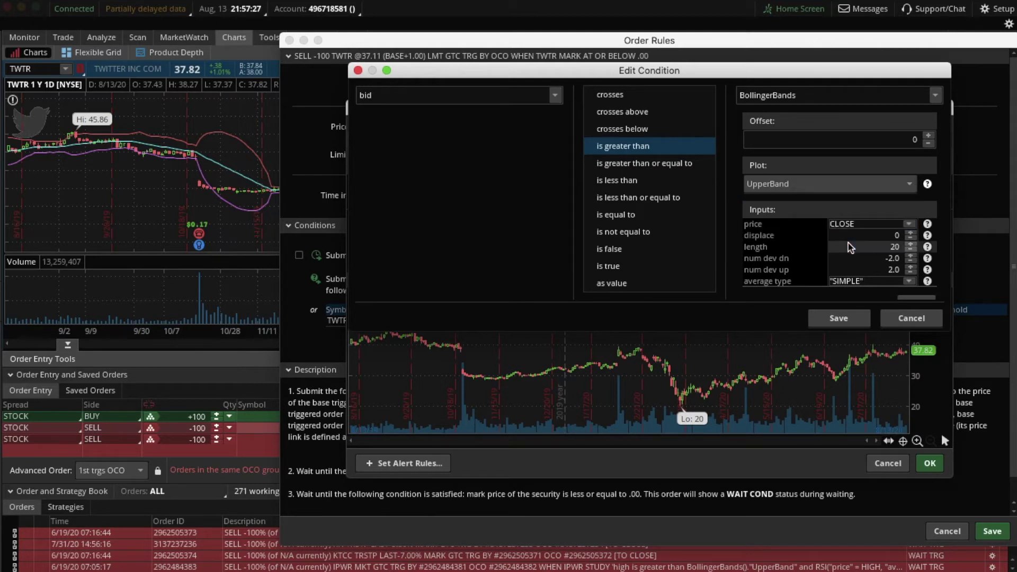
{"action": "left_click", "coordinate": [842, 321]}
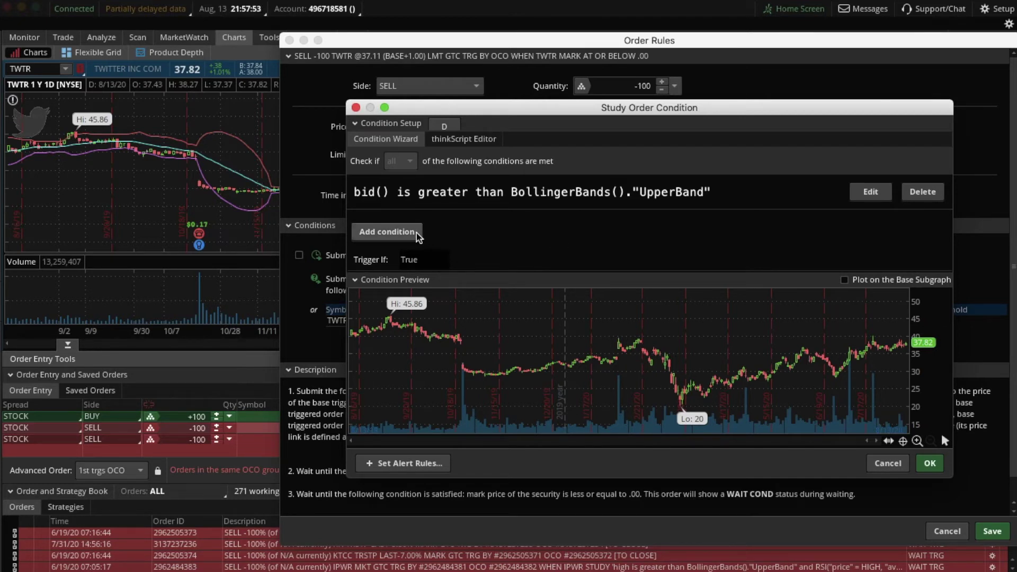
- Add a second condition for the sell order based on the RSI study
{"action": "left_click", "coordinate": [418, 237]}
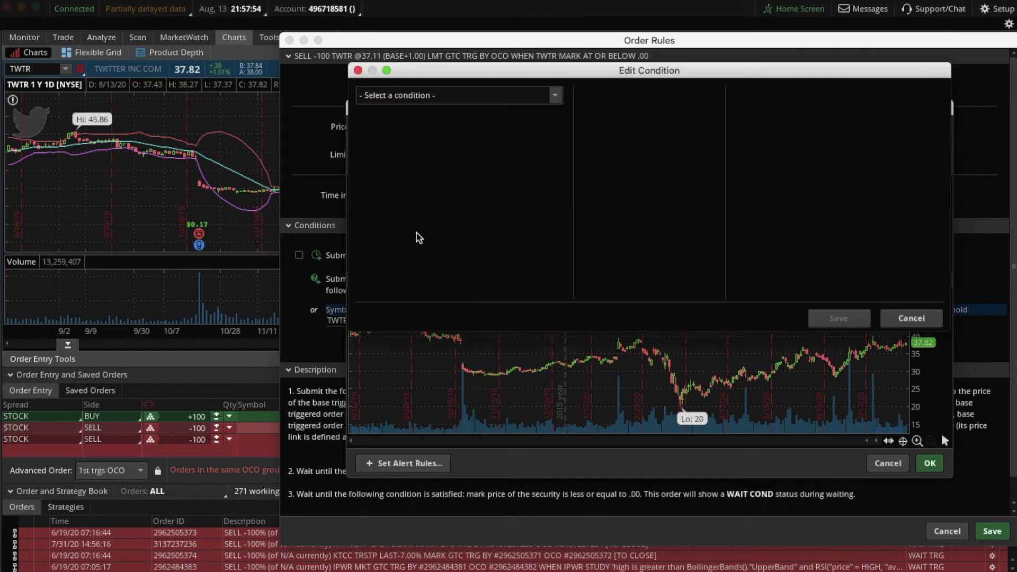
{"action": "left_click", "coordinate": [556, 96]}
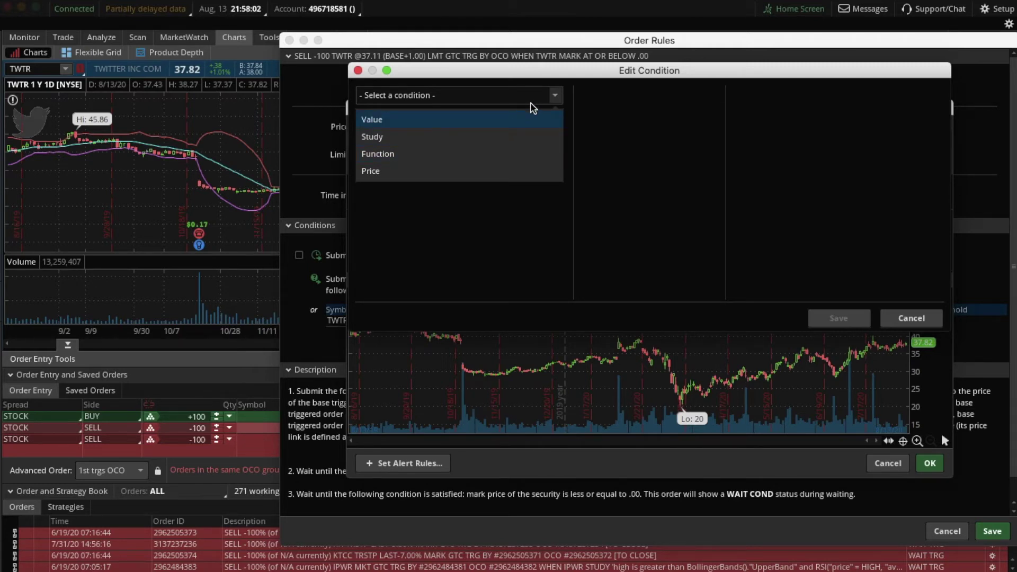
{"action": "left_click", "coordinate": [523, 139]}
{"action": "type", "text": "rsi"}
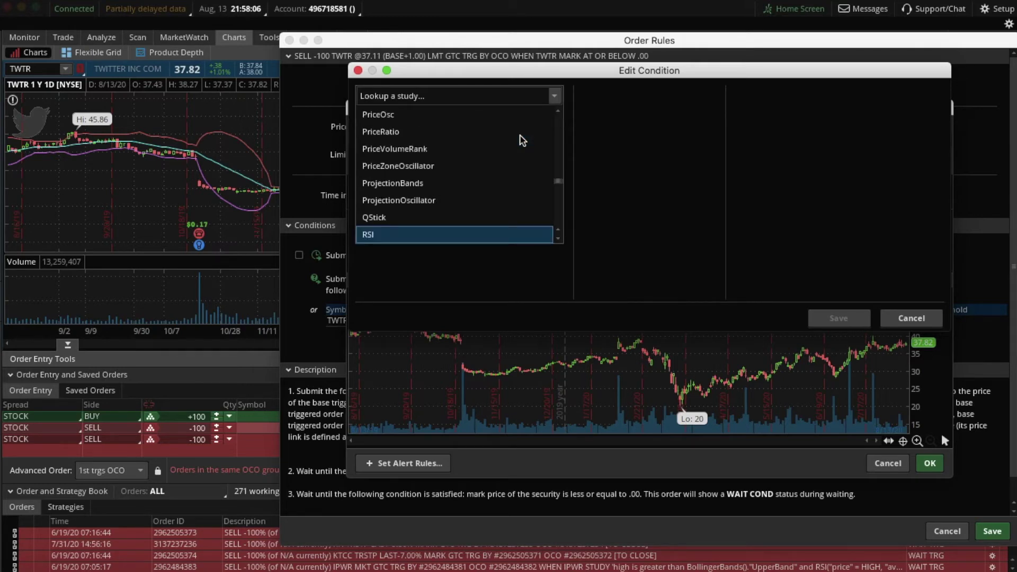
{"action": "left_click", "coordinate": [442, 237]}
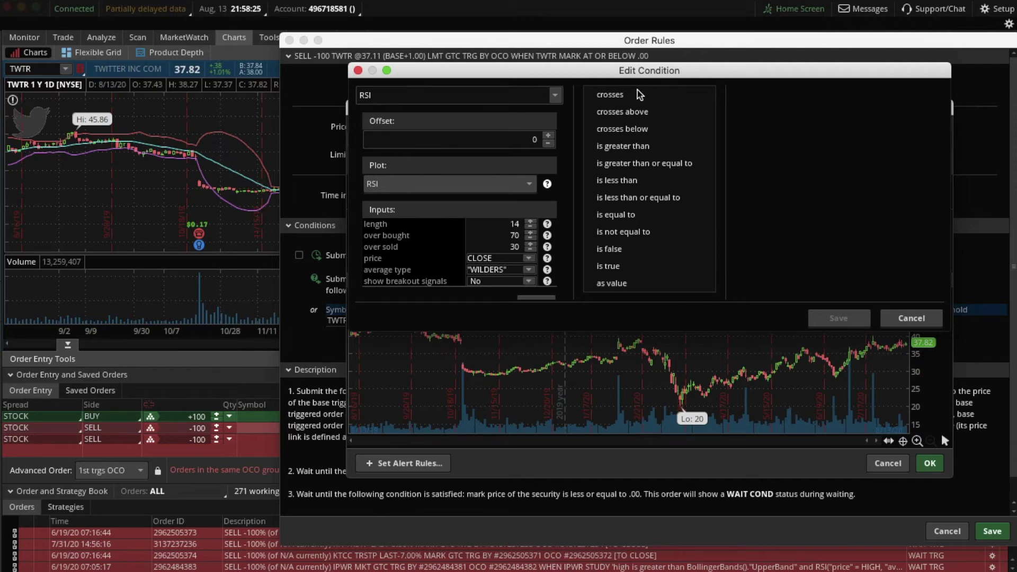
- Require RSI greater than a fixed value of 70 and save the condition
{"action": "left_click", "coordinate": [629, 146]}
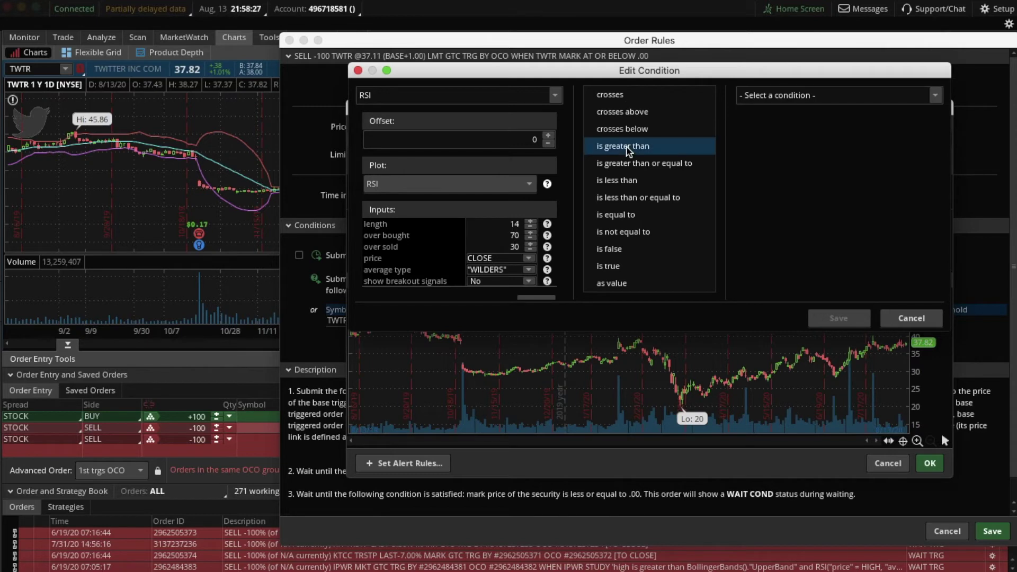
{"action": "left_click", "coordinate": [934, 97]}
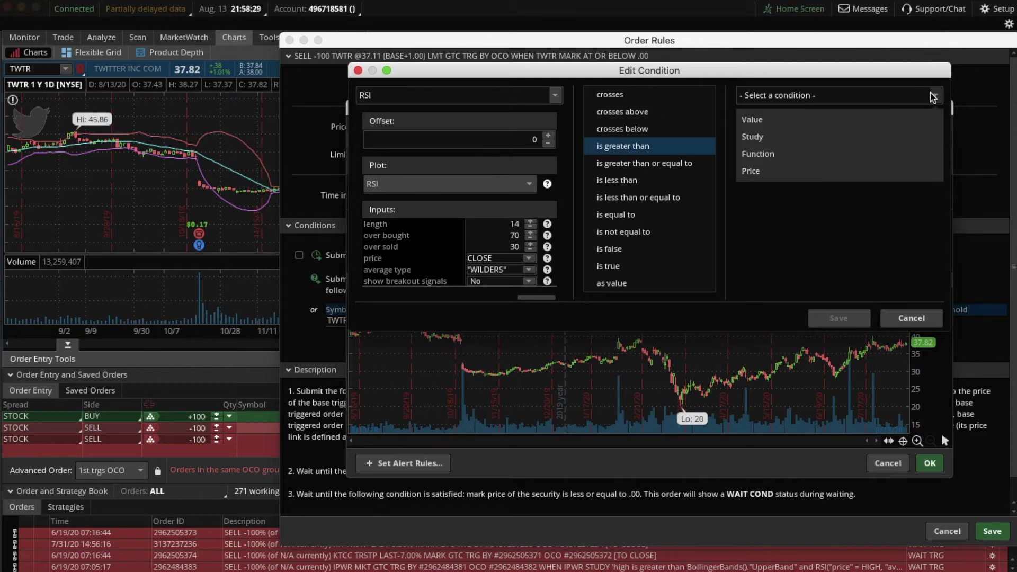
{"action": "left_click", "coordinate": [899, 121]}
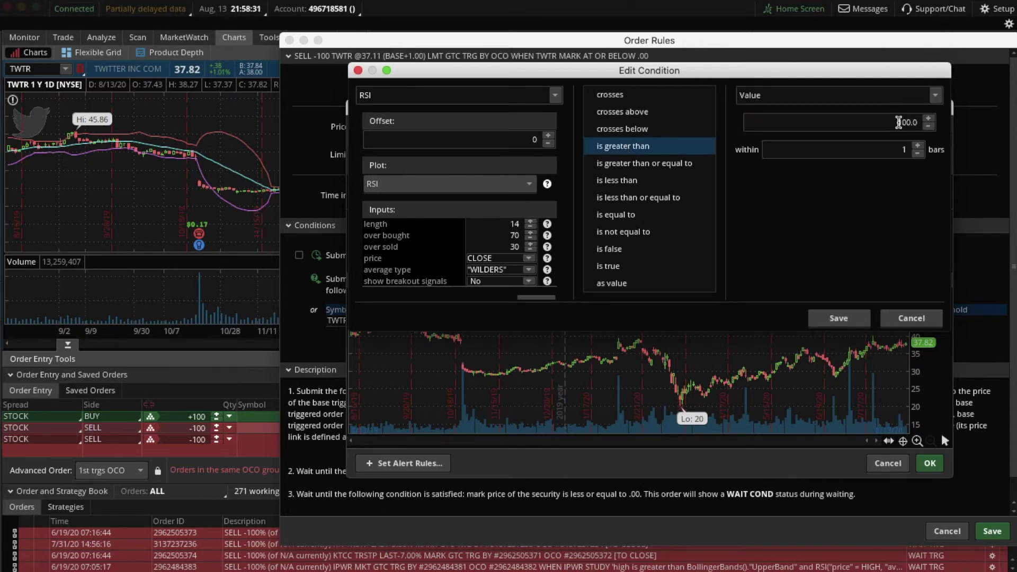
{"action": "left_click_drag", "start_coordinate": [899, 123], "coordinate": [916, 124]}
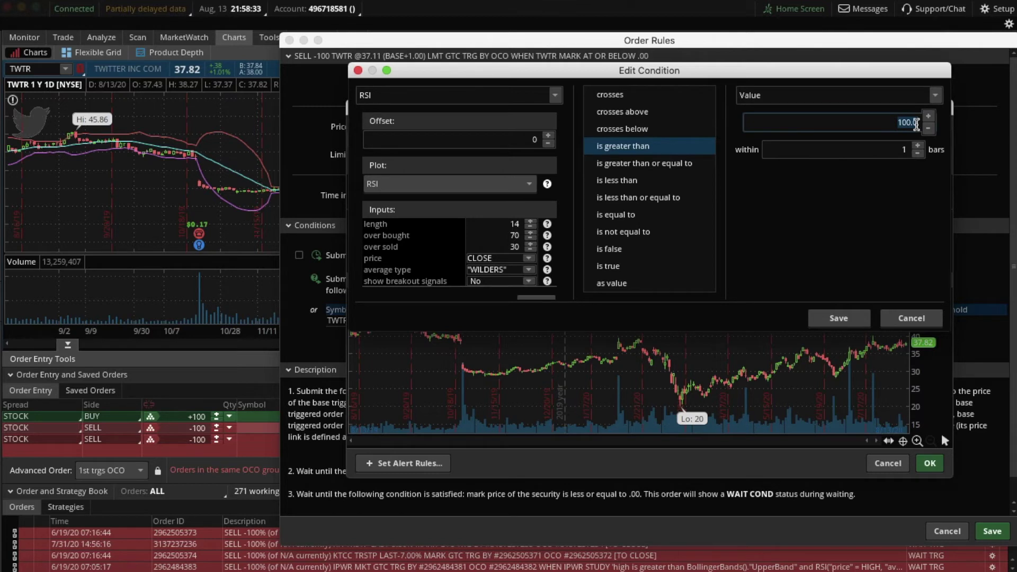
{"action": "type", "text": "70"}
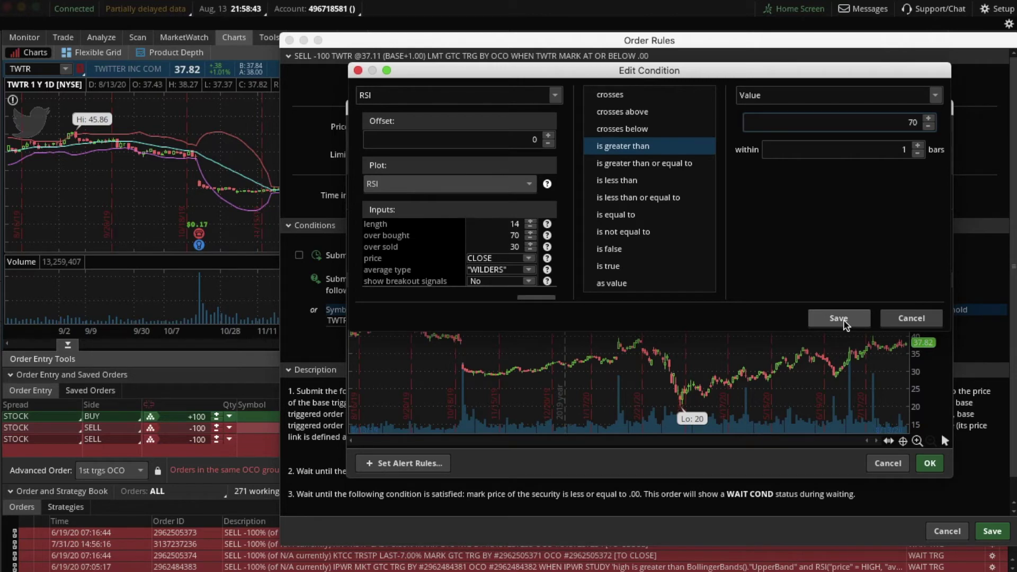
{"action": "left_click", "coordinate": [845, 322]}
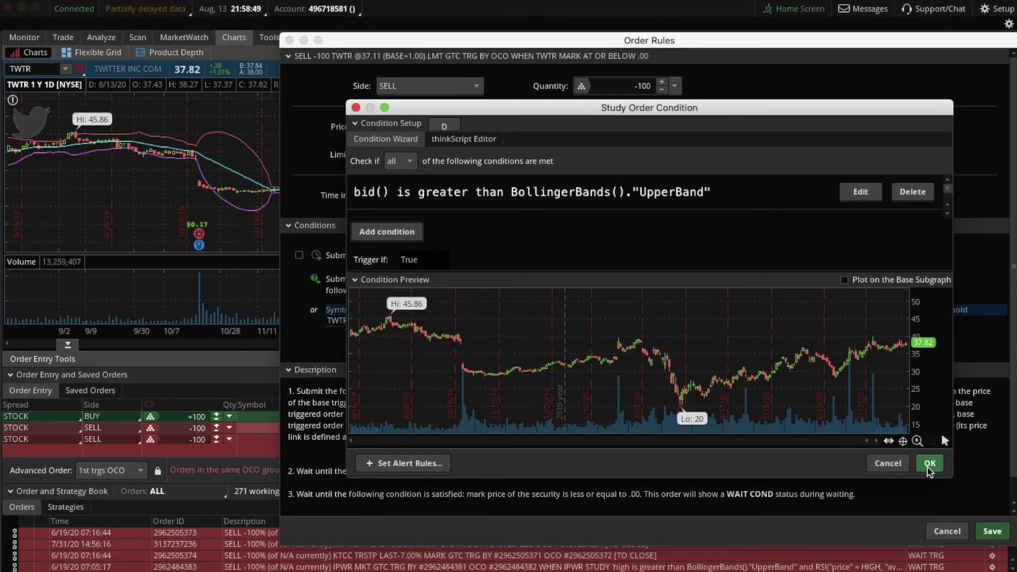
- Confirm the upper-band and RSI>70 study condition and save the sell order's rules
{"action": "left_click", "coordinate": [930, 464]}
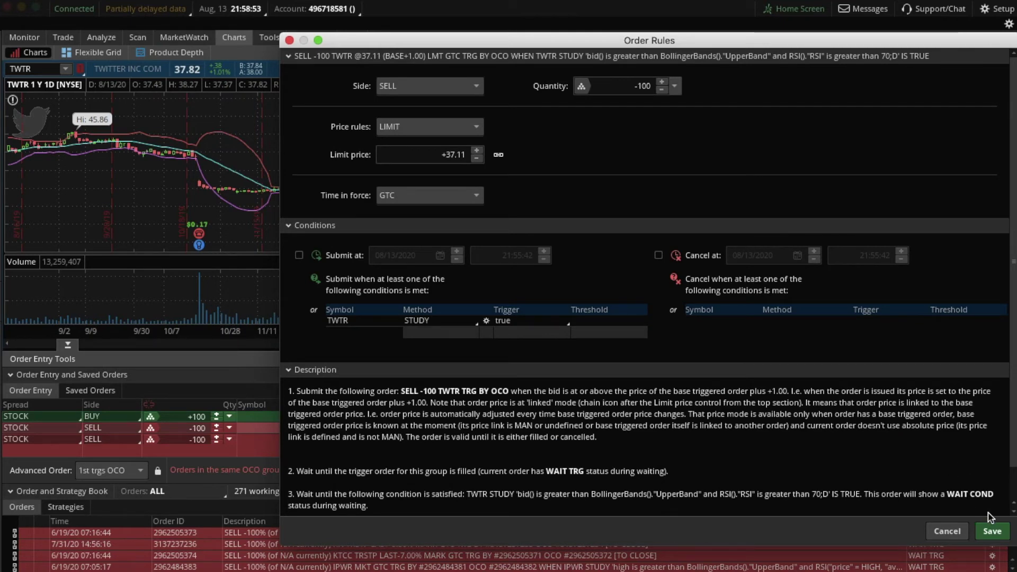
{"action": "left_click", "coordinate": [992, 532]}
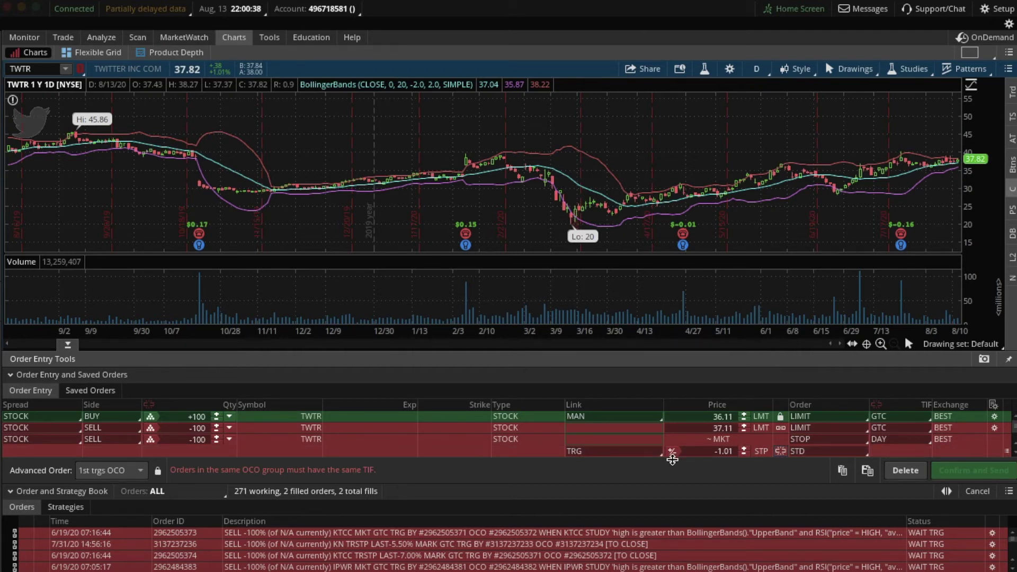
- Set the stop to a -5.00% offset with GTC, and reduce the buy quantity to 1 share
{"action": "left_click", "coordinate": [672, 451]}
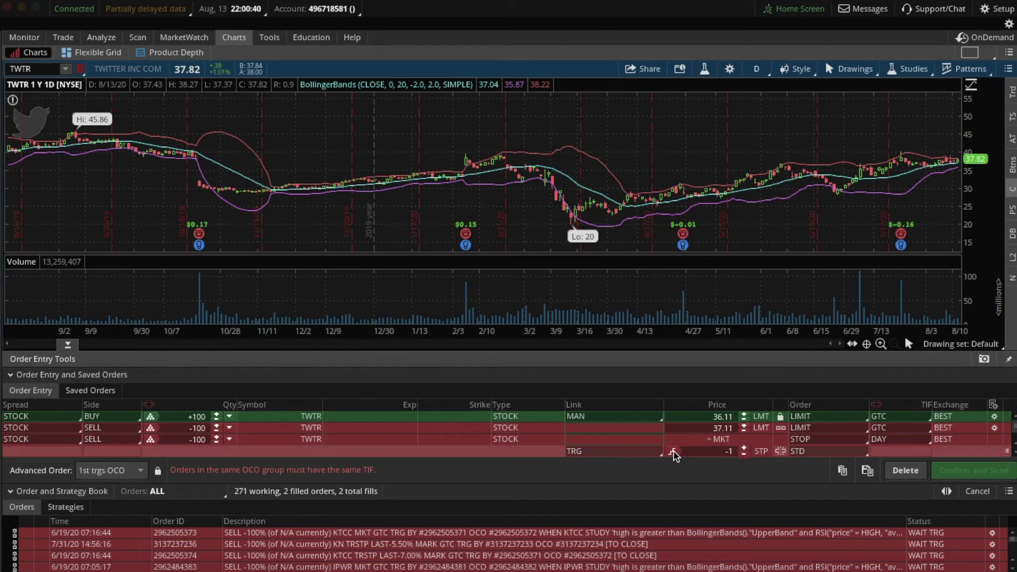
{"action": "left_click", "coordinate": [673, 452]}
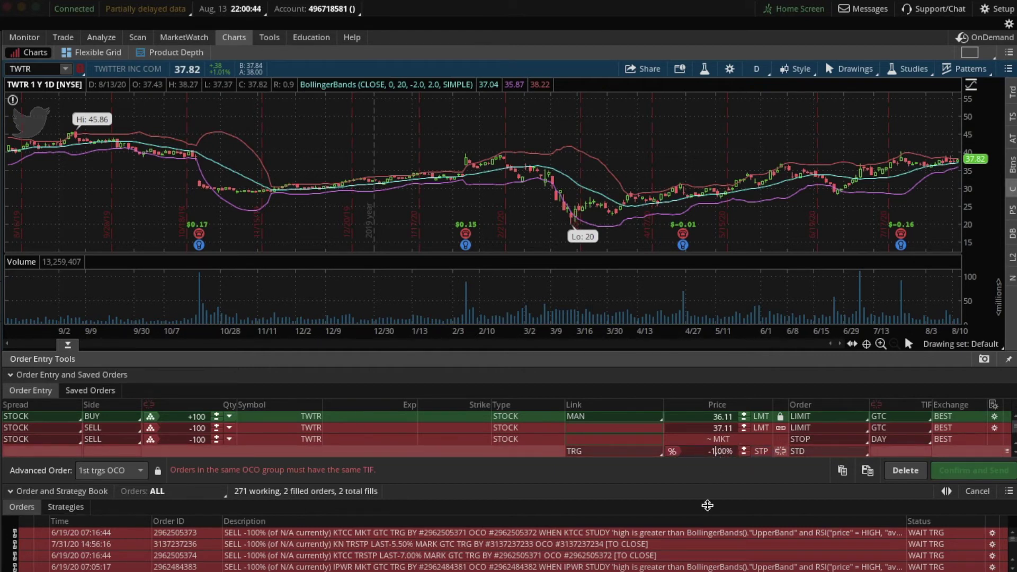
{"action": "type", "text": "5"}
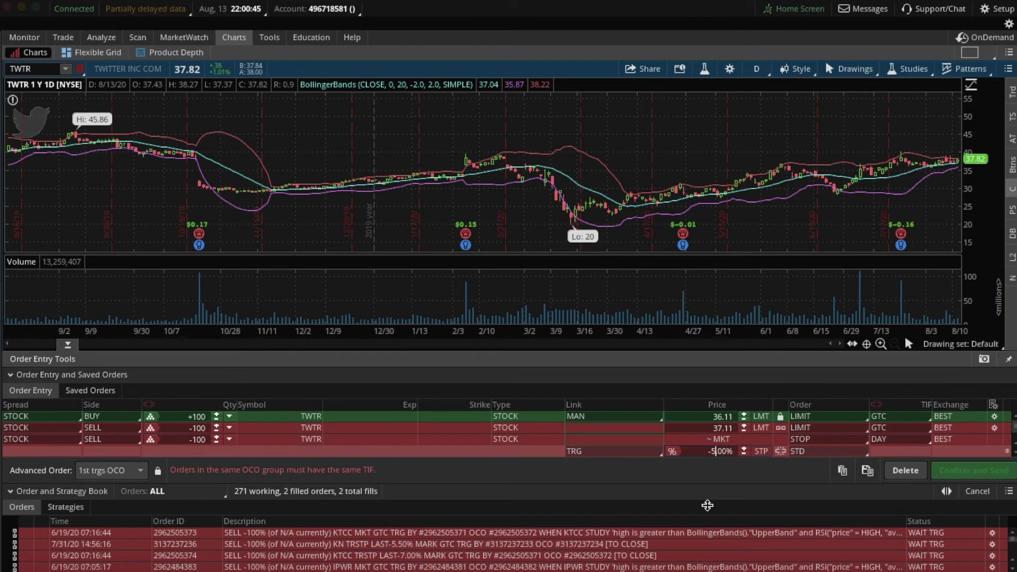
{"action": "left_click", "coordinate": [886, 445]}
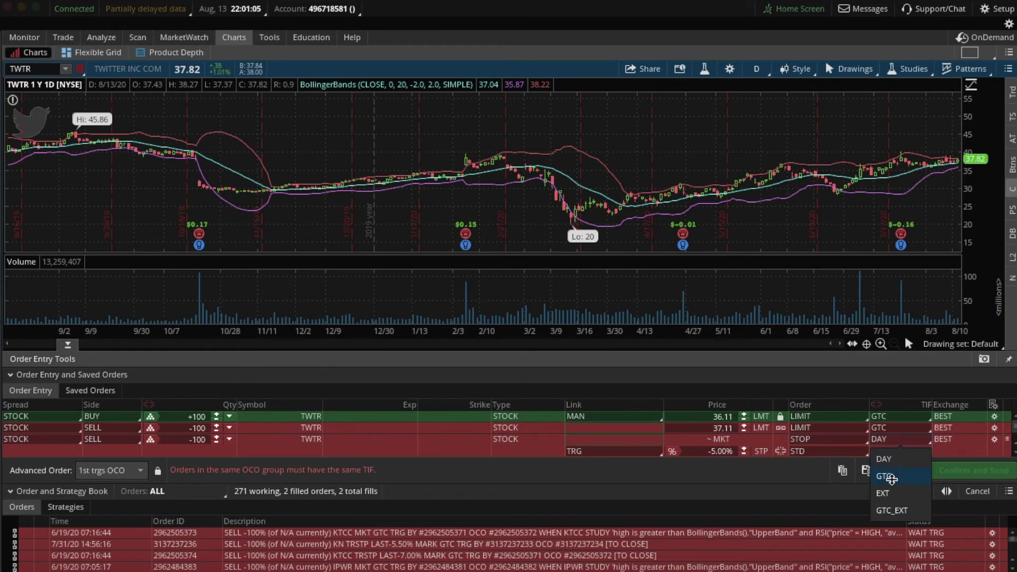
{"action": "left_click", "coordinate": [893, 479]}
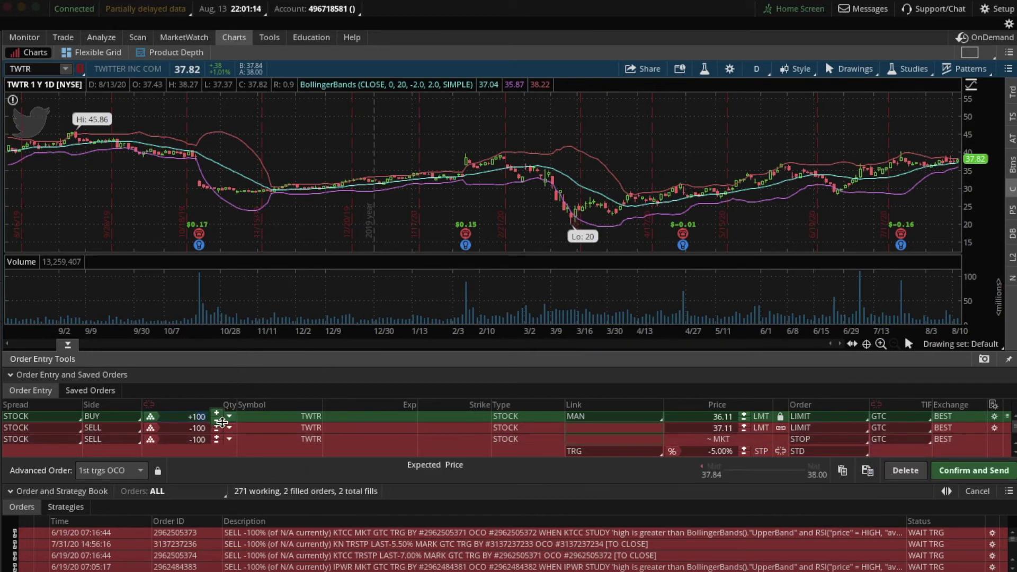
{"action": "key", "text": "BackSpace"}
{"action": "key", "text": "BackSpace"}
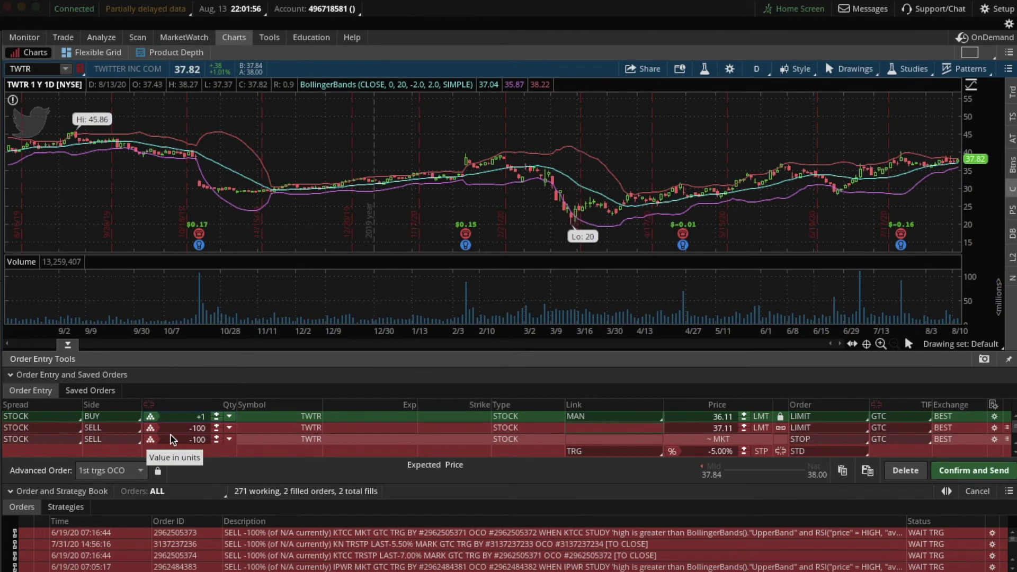
- Size both the sell order and the stop order at 100% of the position
{"action": "left_click", "coordinate": [152, 429]}
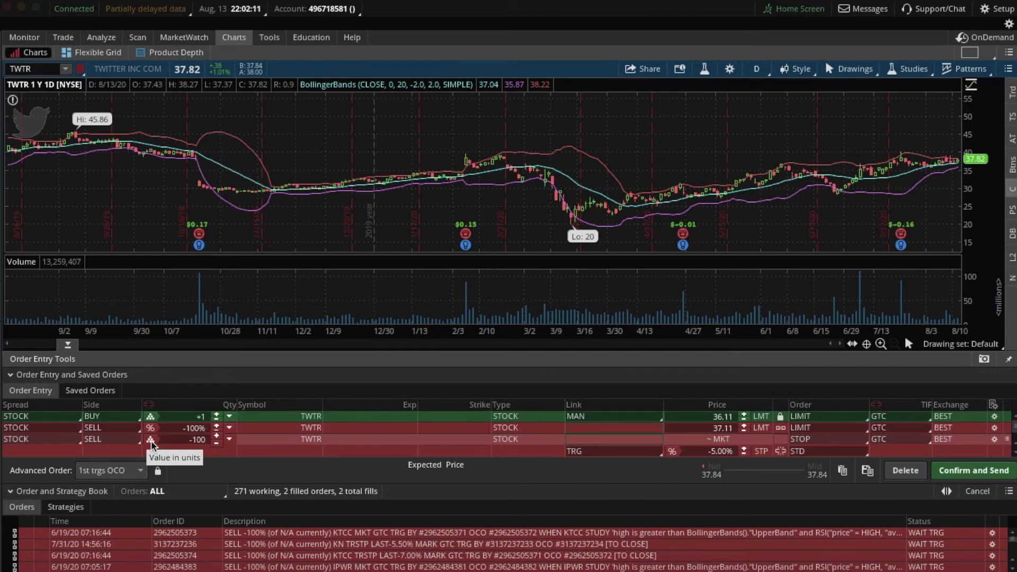
{"action": "left_click", "coordinate": [151, 442]}
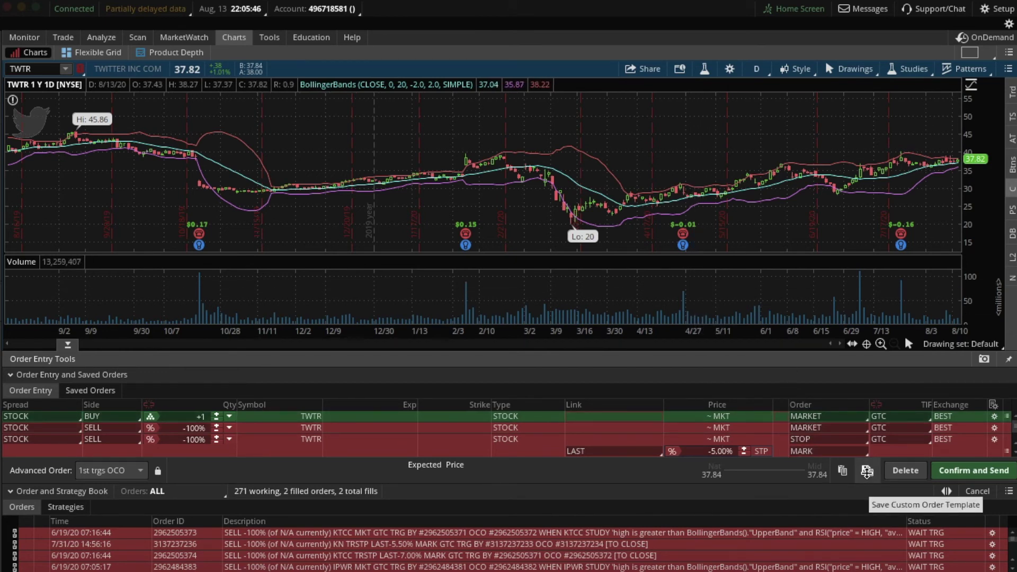
- Name a new custom order template 'Bollinger / RSI customer setup robot'
{"action": "left_click", "coordinate": [868, 471]}
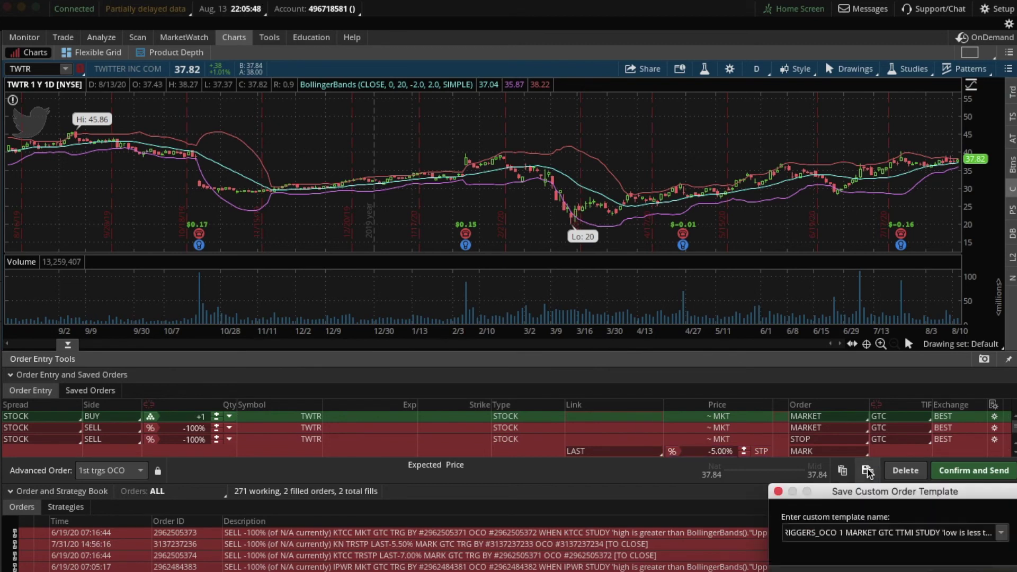
{"action": "left_click", "coordinate": [876, 533]}
{"action": "key", "text": "ctrl+a"}
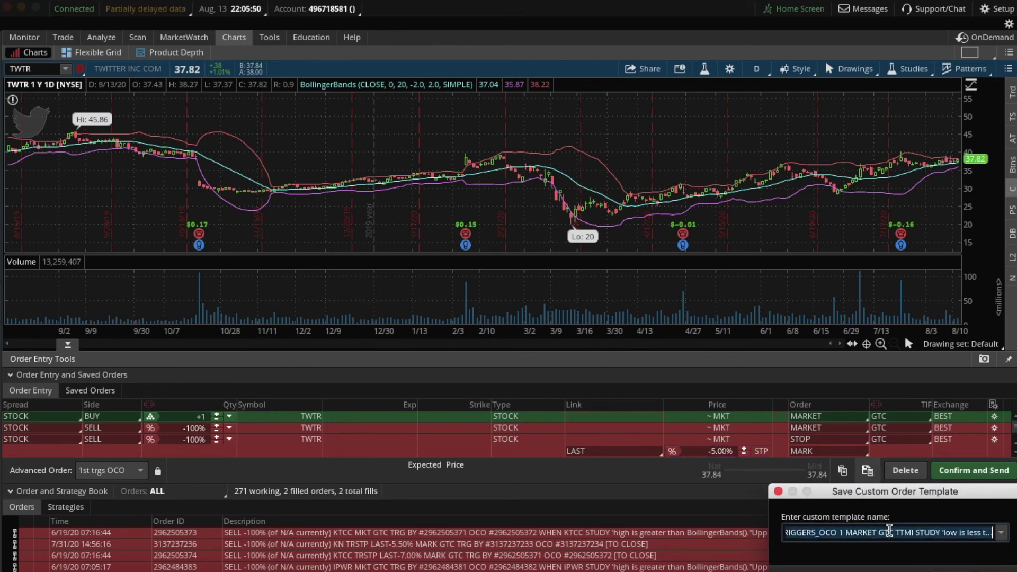
{"action": "key", "text": "BackSpace"}
{"action": "type", "text": "Bolling"}
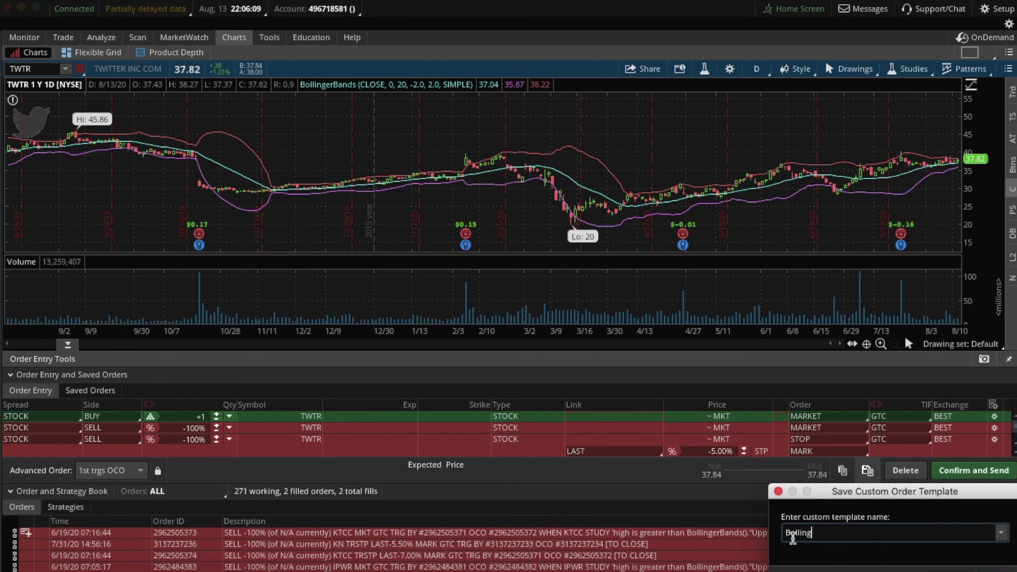
{"action": "type", "text": "er / RSI customer setup robt"}
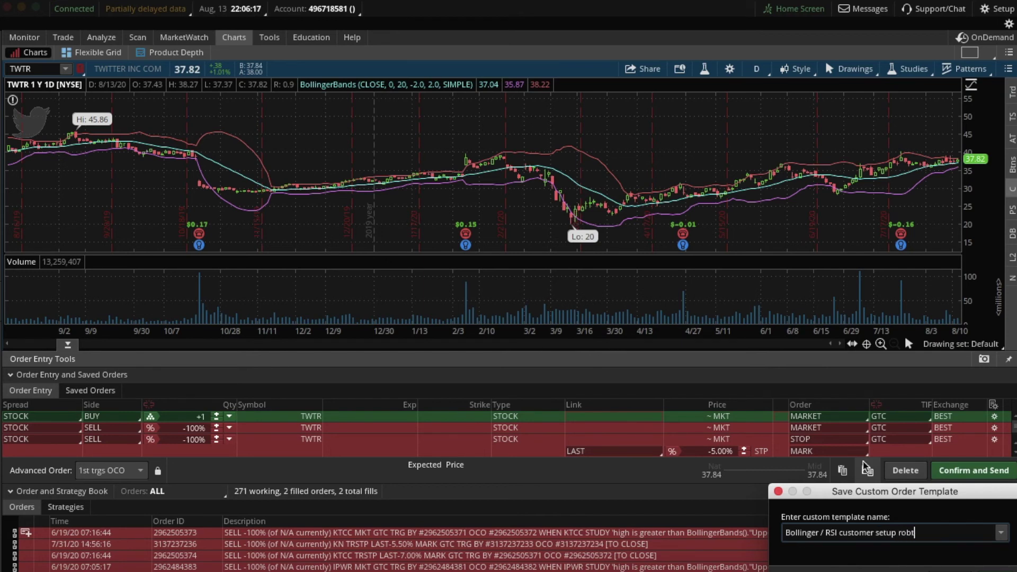
{"action": "key", "text": "BackSpace"}
{"action": "type", "text": "ot"}
- Save the template and bring up the order confirmation for review
{"action": "left_click_drag", "start_coordinate": [907, 496], "coordinate": [869, 368]}
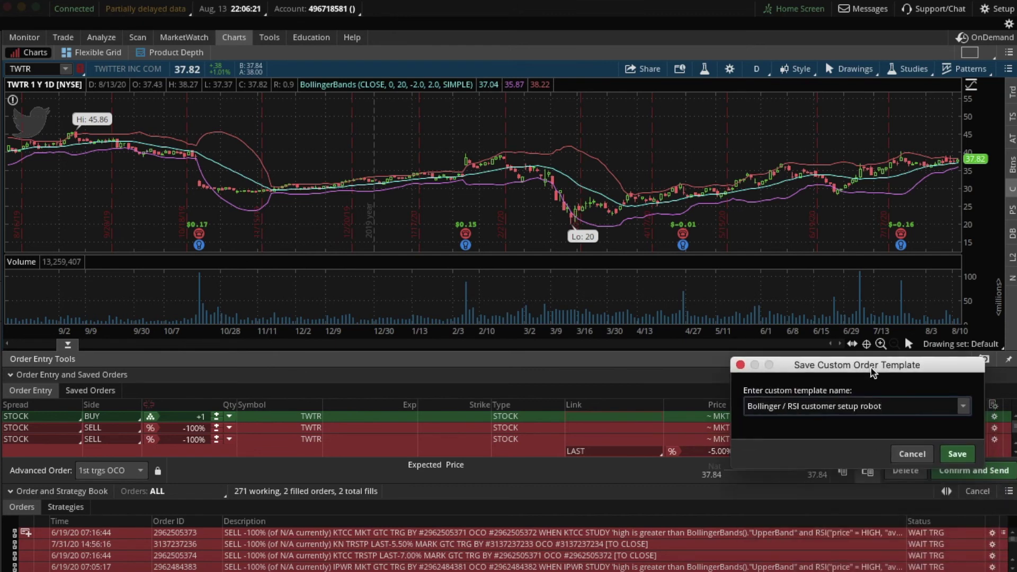
{"action": "left_click", "coordinate": [958, 454]}
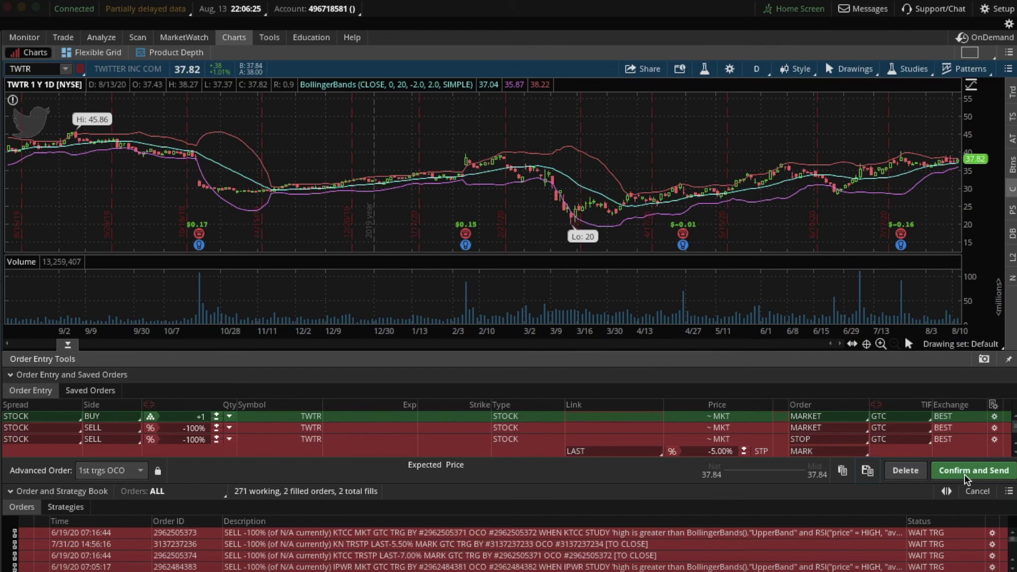
{"action": "left_click", "coordinate": [965, 477]}
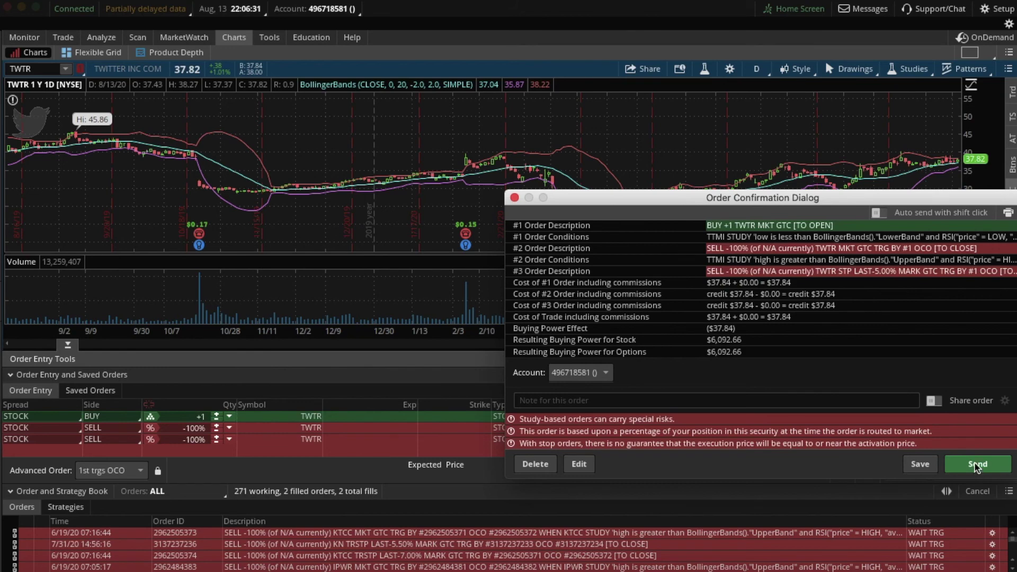
- Send the confirmed TWTR first-triggers-OCO bracket order
{"action": "left_click", "coordinate": [977, 465]}
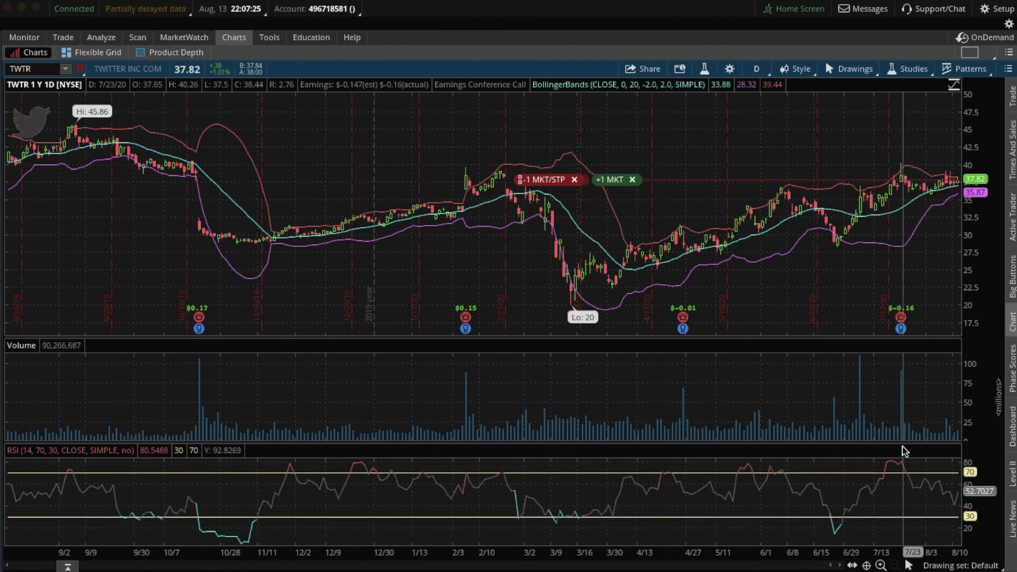
{"action": "mouse_move", "coordinate": [904, 452]}
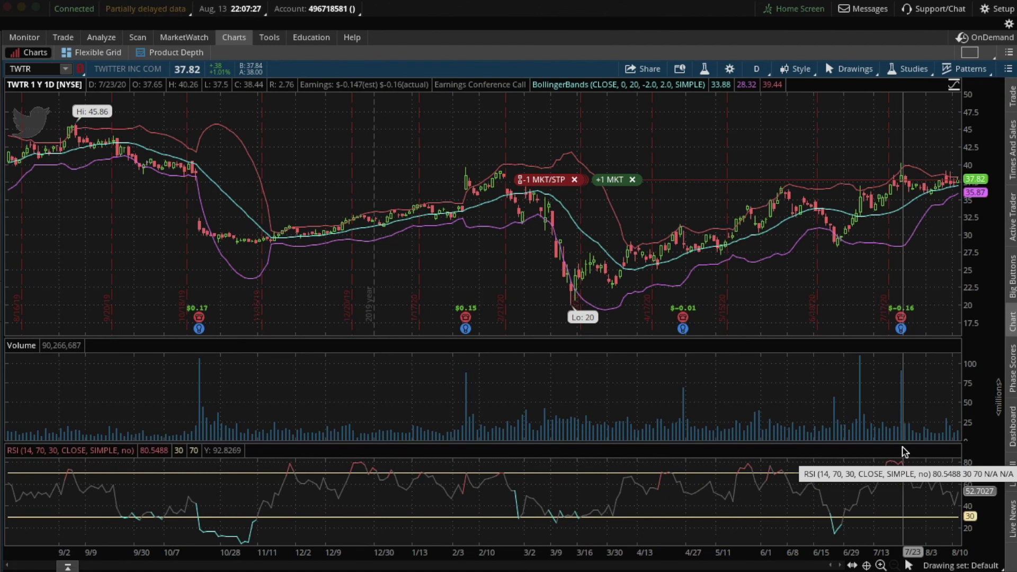